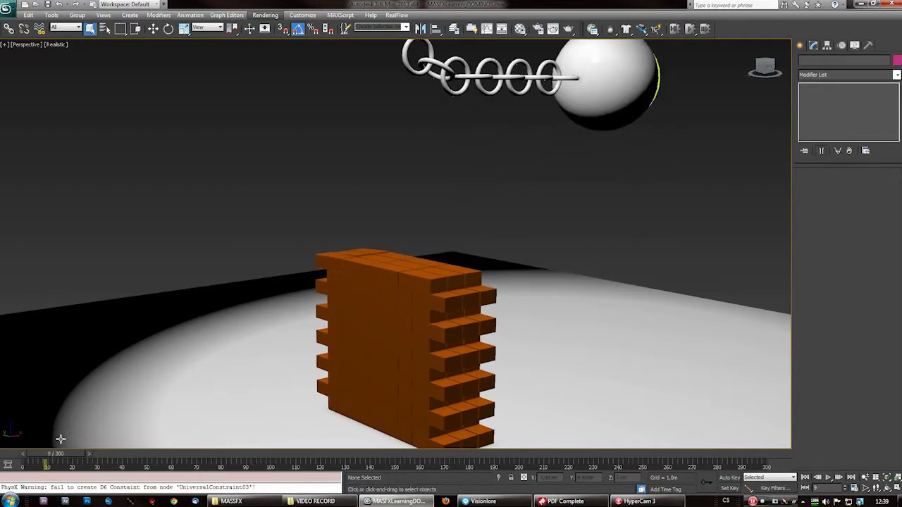
Scrub the timeline to frame 66 to review the wrecking ball hitting the brick wall
{"action": "left_click_drag", "start_coordinate": [55, 456], "coordinate": [197, 498]}
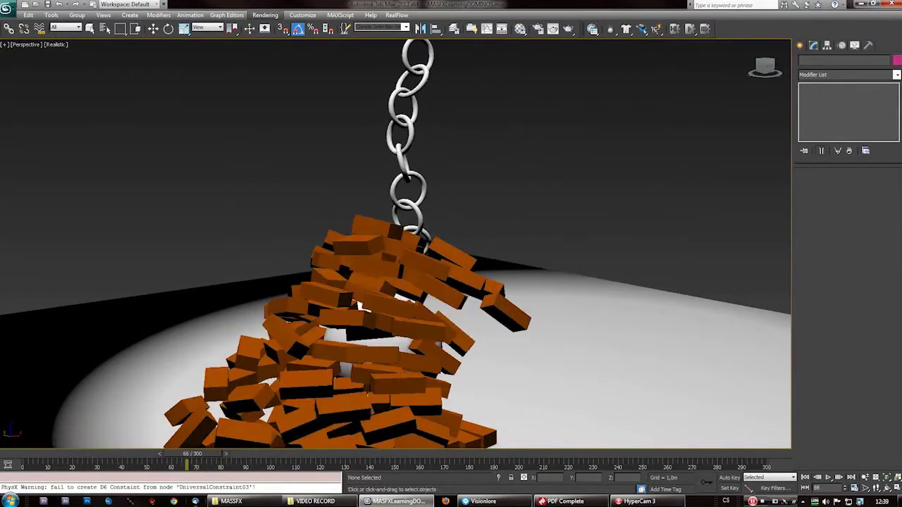
{"action": "left_click", "coordinate": [580, 503]}
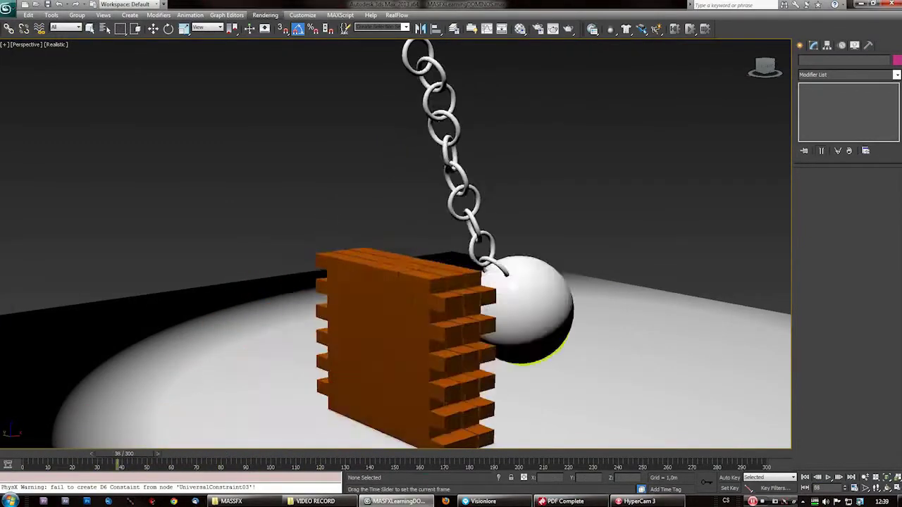
{"action": "left_click_drag", "start_coordinate": [120, 498], "coordinate": [197, 498]}
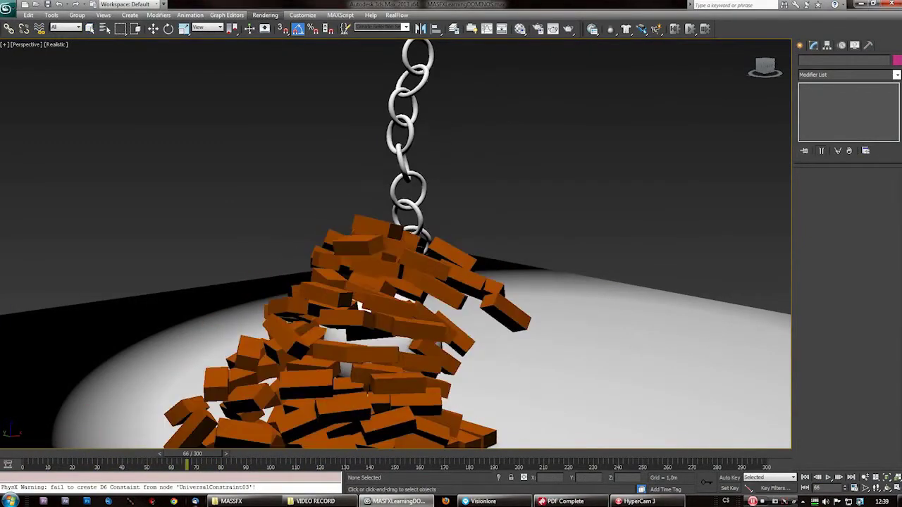
Switch to PDF Complete and review the Complex RigidBody.pdf notes on building concave dynamic objects from convex hulls with MassFX
{"action": "left_click", "coordinate": [580, 503]}
{"action": "scroll", "coordinate": [443, 296], "scroll_direction": "up", "scroll_amount": 10}
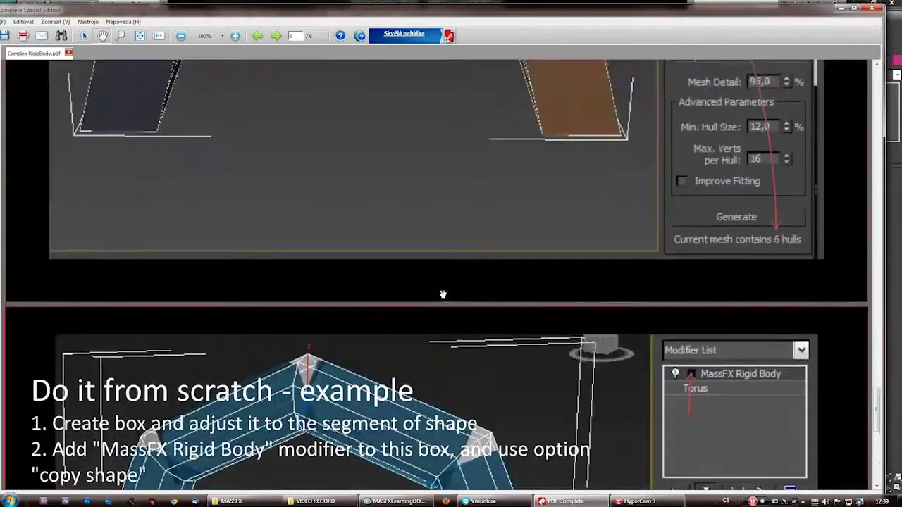
{"action": "scroll", "coordinate": [444, 296], "scroll_direction": "up", "scroll_amount": 5}
{"action": "scroll", "coordinate": [444, 296], "scroll_direction": "down", "scroll_amount": 15}
{"action": "scroll", "coordinate": [444, 296], "scroll_direction": "up", "scroll_amount": 12}
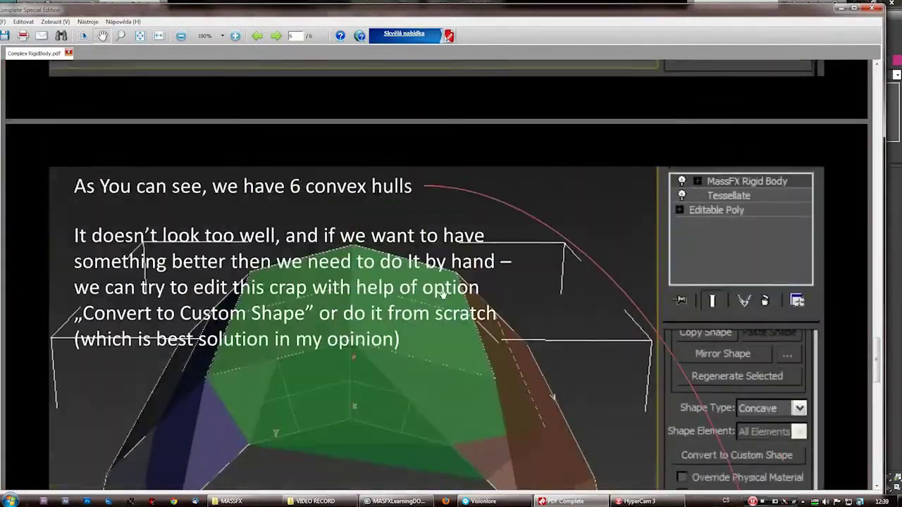
{"action": "scroll", "coordinate": [444, 296], "scroll_direction": "down", "scroll_amount": 4}
{"action": "scroll", "coordinate": [444, 296], "scroll_direction": "up", "scroll_amount": 7}
{"action": "scroll", "coordinate": [444, 296], "scroll_direction": "down", "scroll_amount": 3}
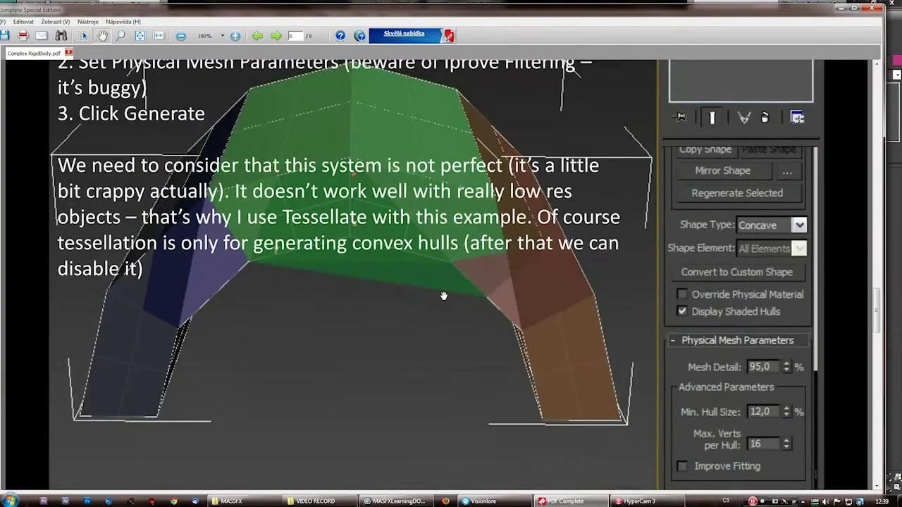
{"action": "scroll", "coordinate": [444, 296], "scroll_direction": "up", "scroll_amount": 3}
{"action": "scroll", "coordinate": [443, 296], "scroll_direction": "up", "scroll_amount": 8}
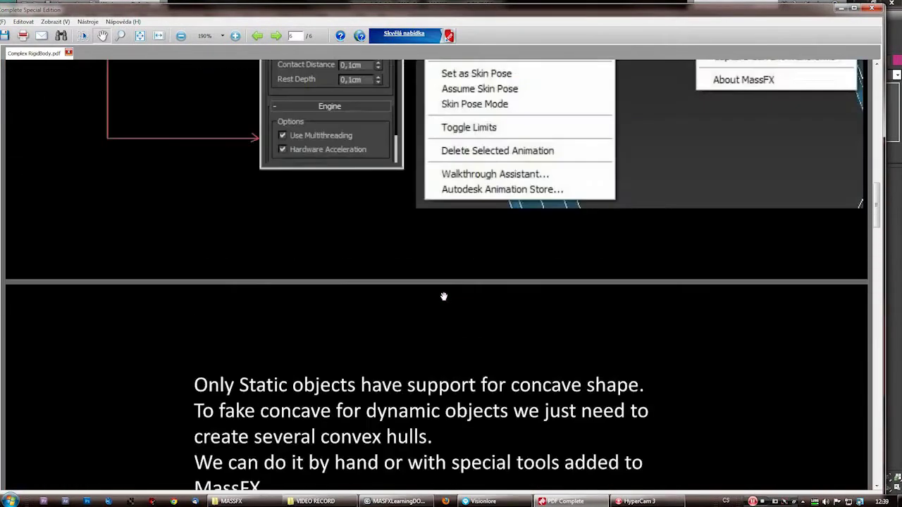
{"action": "scroll", "coordinate": [443, 297], "scroll_direction": "up", "scroll_amount": 2}
{"action": "scroll", "coordinate": [443, 297], "scroll_direction": "down", "scroll_amount": 6}
{"action": "scroll", "coordinate": [443, 297], "scroll_direction": "up", "scroll_amount": 10}
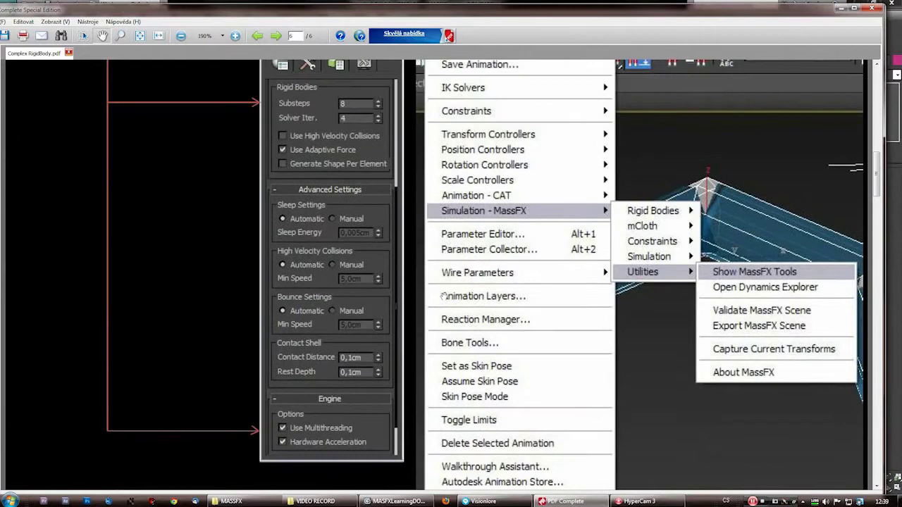
{"action": "scroll", "coordinate": [443, 298], "scroll_direction": "down", "scroll_amount": 14}
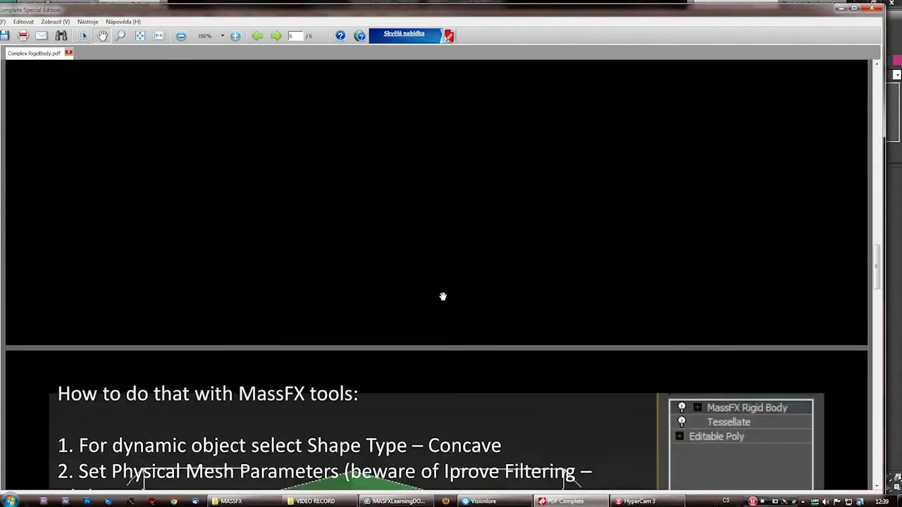
{"action": "scroll", "coordinate": [444, 296], "scroll_direction": "down", "scroll_amount": 10}
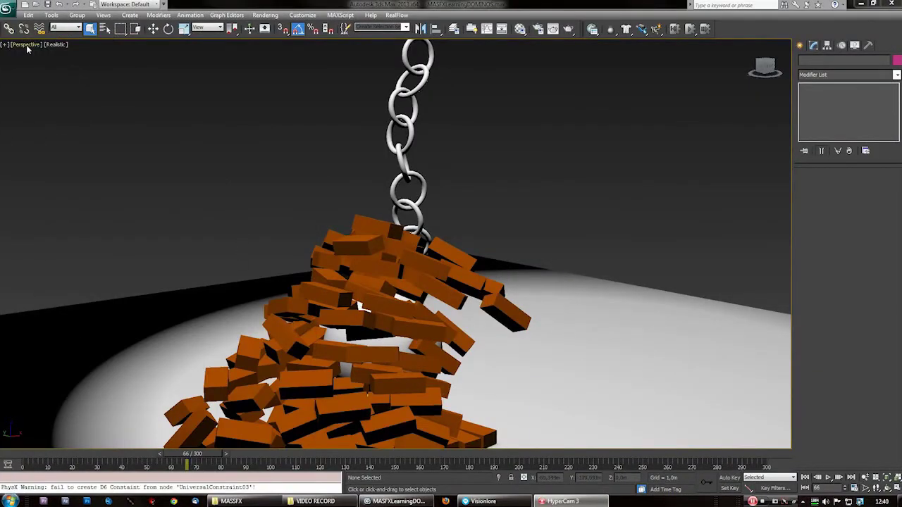
Reset 3ds Max to a new empty scene and confirm the reset
{"action": "left_click", "coordinate": [9, 9]}
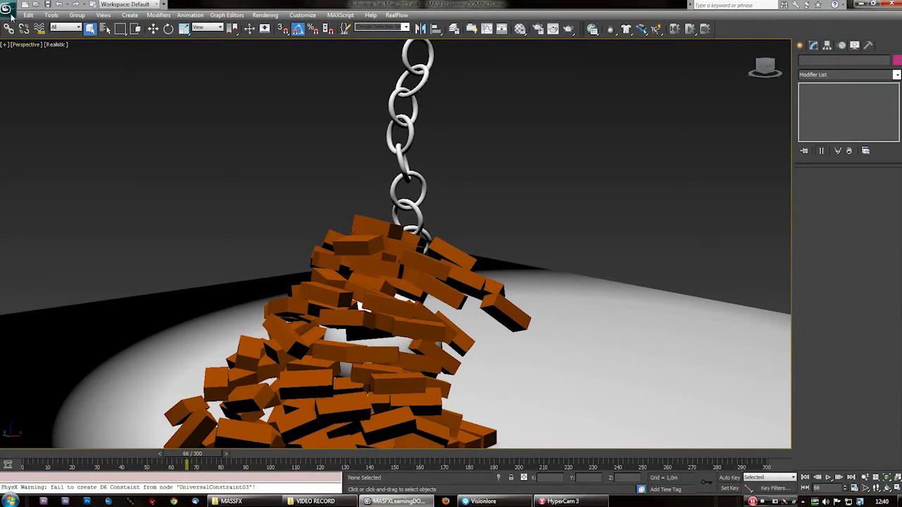
{"action": "left_click", "coordinate": [30, 71]}
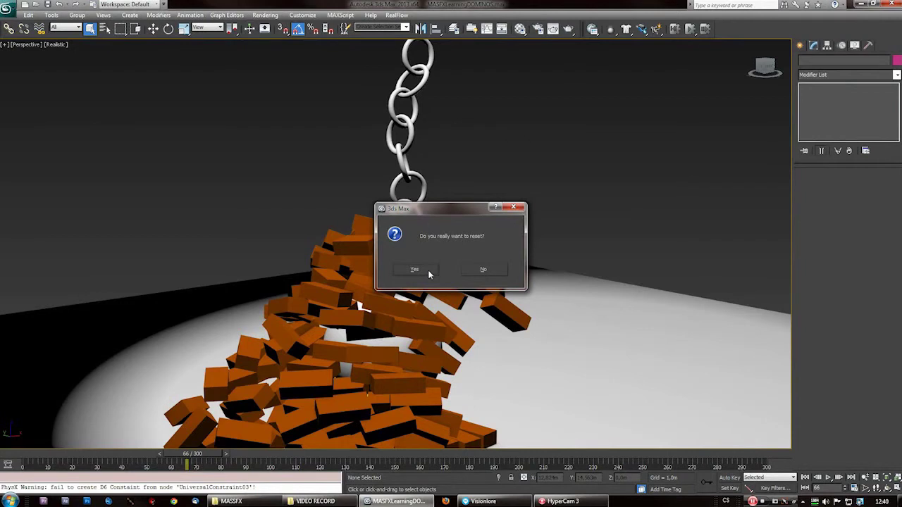
{"action": "left_click", "coordinate": [416, 270]}
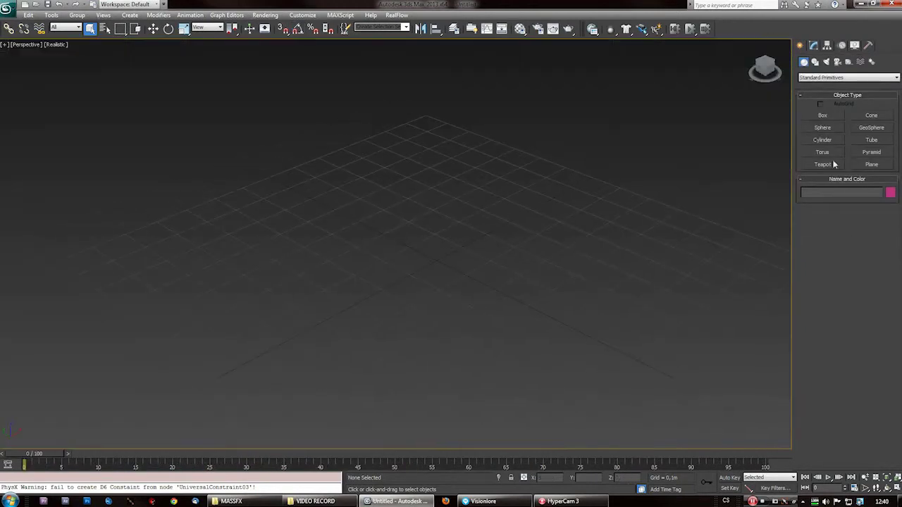
Create a torus on the ground grid with Radius 1 about 0.49 m and Radius 2 about 0.075 m
{"action": "left_click_drag", "start_coordinate": [315, 262], "coordinate": [451, 267]}
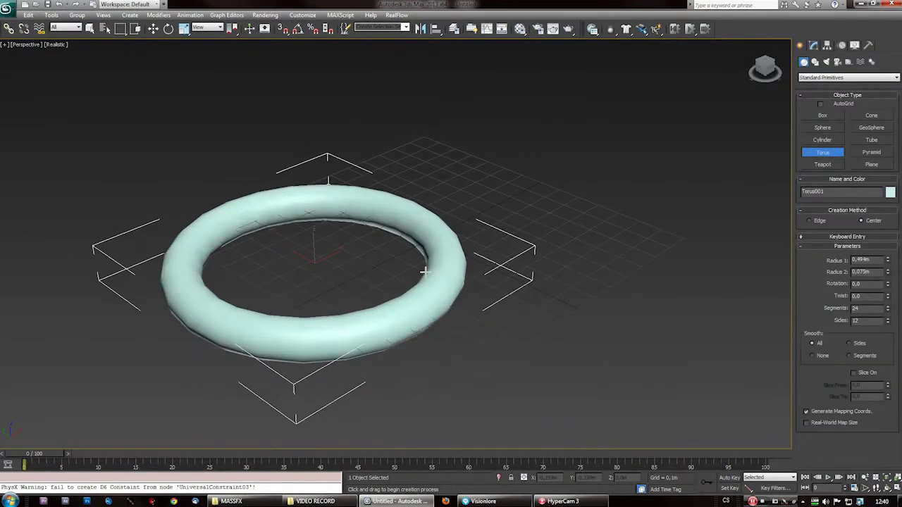
{"action": "middle_click_drag", "start_coordinate": [417, 296], "coordinate": [364, 289], "text": "alt"}
{"action": "right_click", "coordinate": [365, 289]}
{"action": "right_click", "coordinate": [382, 291]}
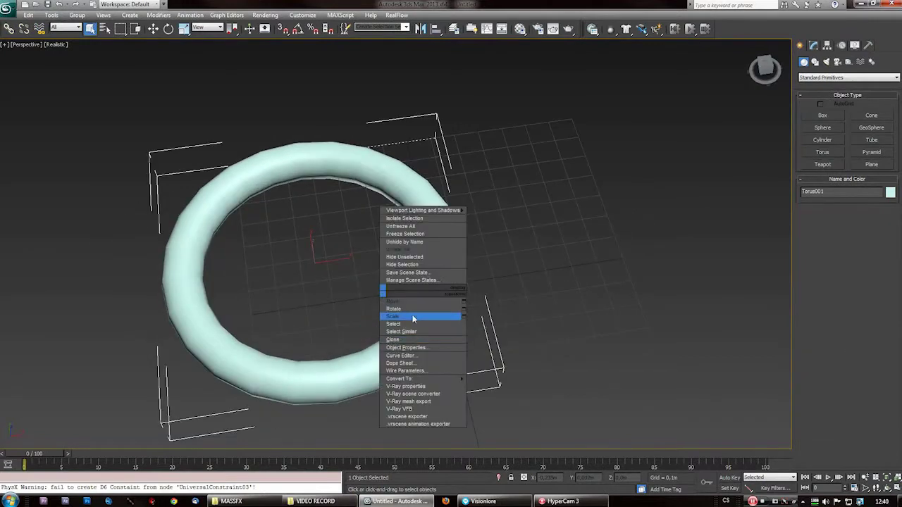
{"action": "left_click", "coordinate": [404, 318]}
{"action": "left_click_drag", "start_coordinate": [300, 264], "coordinate": [330, 300]}
{"action": "key", "text": "ctrl+z"}
{"action": "right_click", "coordinate": [383, 288]}
{"action": "left_click", "coordinate": [412, 315]}
{"action": "key", "text": "ctrl+z"}
{"action": "key", "text": "w"}
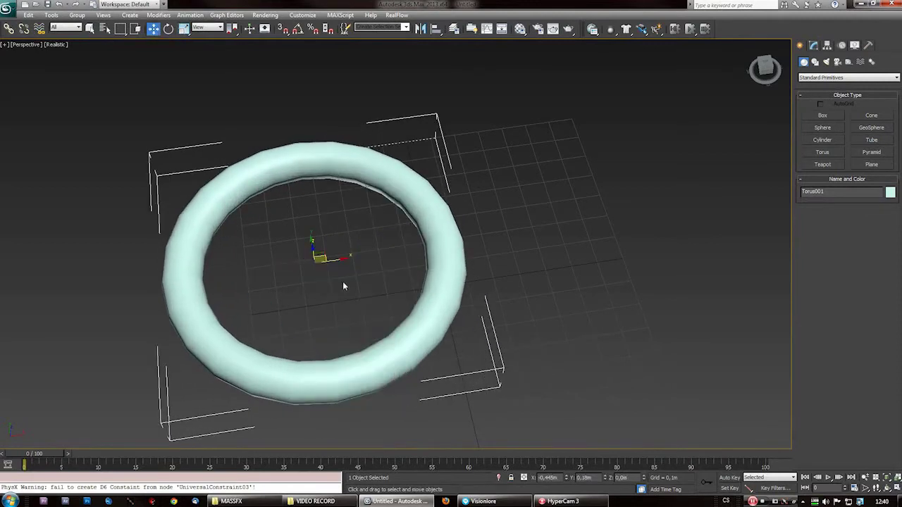
Rotate the torus about its X axis so the ring stands upright
{"action": "middle_click_drag", "start_coordinate": [342, 280], "coordinate": [335, 303], "text": "alt"}
{"action": "middle_click_drag", "start_coordinate": [340, 266], "coordinate": [462, 327], "text": "alt"}
{"action": "right_click", "coordinate": [446, 251]}
{"action": "left_click", "coordinate": [459, 264]}
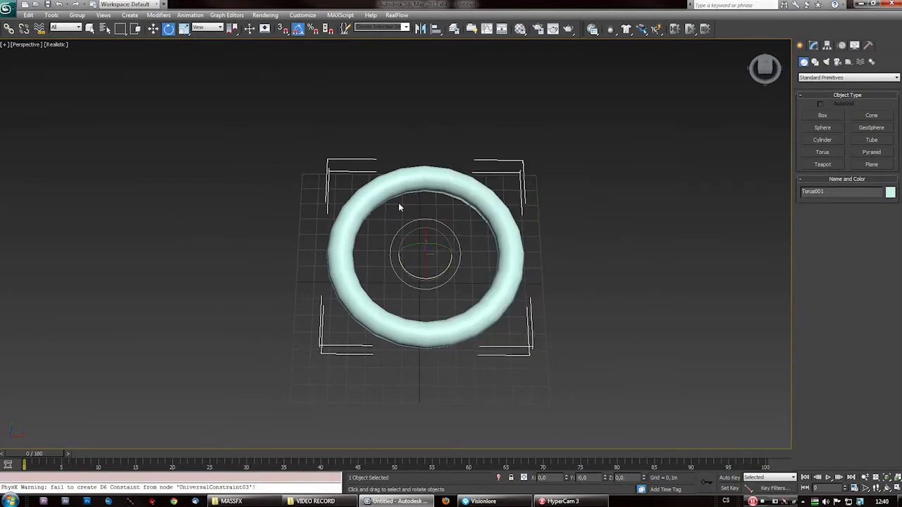
{"action": "left_click_drag", "start_coordinate": [426, 246], "coordinate": [430, 288]}
{"action": "right_click", "coordinate": [429, 288]}
{"action": "left_click_drag", "start_coordinate": [424, 250], "coordinate": [430, 288]}
{"action": "middle_click_drag", "start_coordinate": [425, 314], "coordinate": [426, 275], "text": "alt"}
Move the upright torus up along Z to a height of about 1.71 m above the grid
{"action": "right_click", "coordinate": [422, 271]}
{"action": "left_click", "coordinate": [433, 284]}
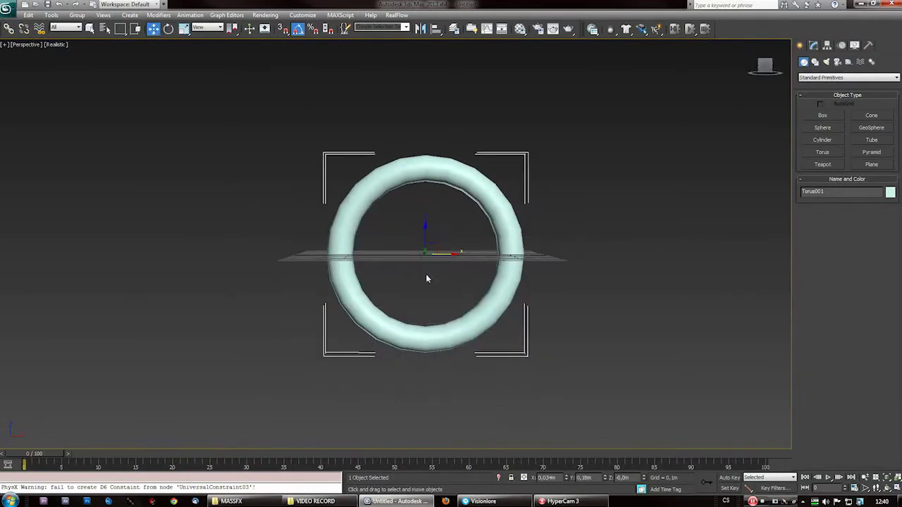
{"action": "scroll", "coordinate": [426, 276], "scroll_direction": "down", "scroll_amount": 2}
{"action": "left_click_drag", "start_coordinate": [416, 223], "coordinate": [415, 113]}
{"action": "middle_click_drag", "start_coordinate": [408, 150], "coordinate": [397, 266]}
{"action": "left_click_drag", "start_coordinate": [408, 238], "coordinate": [407, 146]}
{"action": "middle_click_drag", "start_coordinate": [409, 233], "coordinate": [421, 248]}
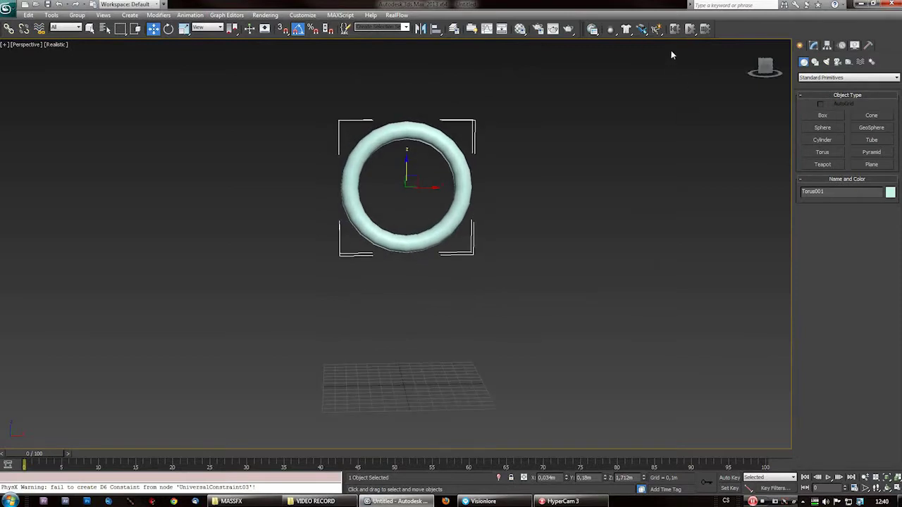
Make the torus a MassFX static rigid body and set its shape type to Original
{"action": "left_click_drag", "start_coordinate": [612, 29], "coordinate": [638, 77]}
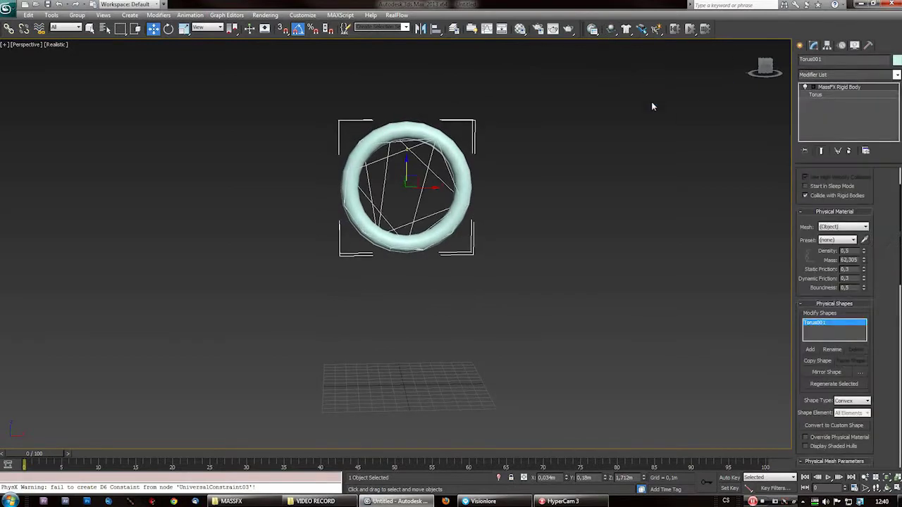
{"action": "scroll", "coordinate": [900, 260], "scroll_direction": "down", "scroll_amount": 5}
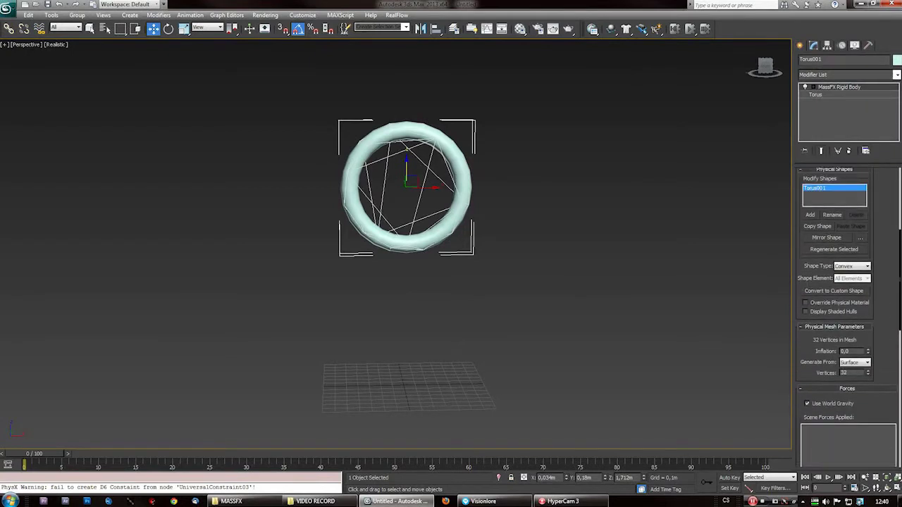
{"action": "scroll", "coordinate": [855, 275], "scroll_direction": "up", "scroll_amount": 2}
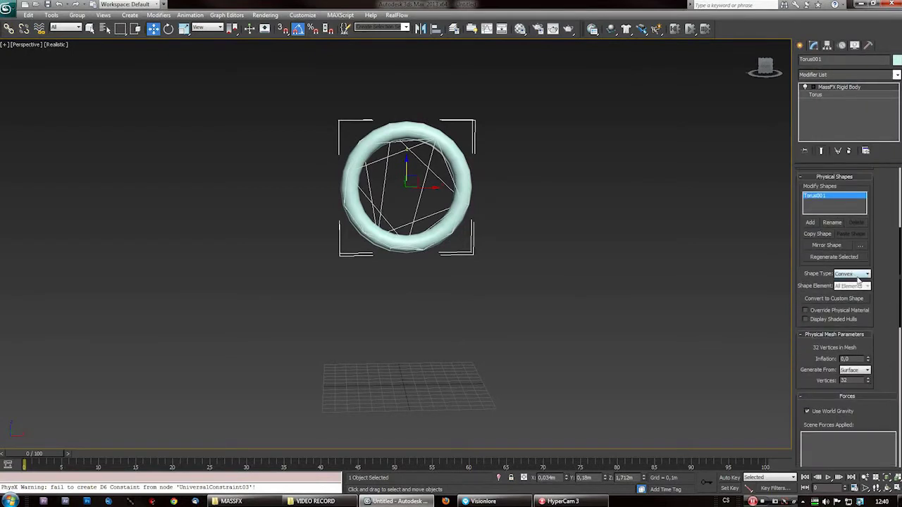
{"action": "left_click", "coordinate": [852, 275]}
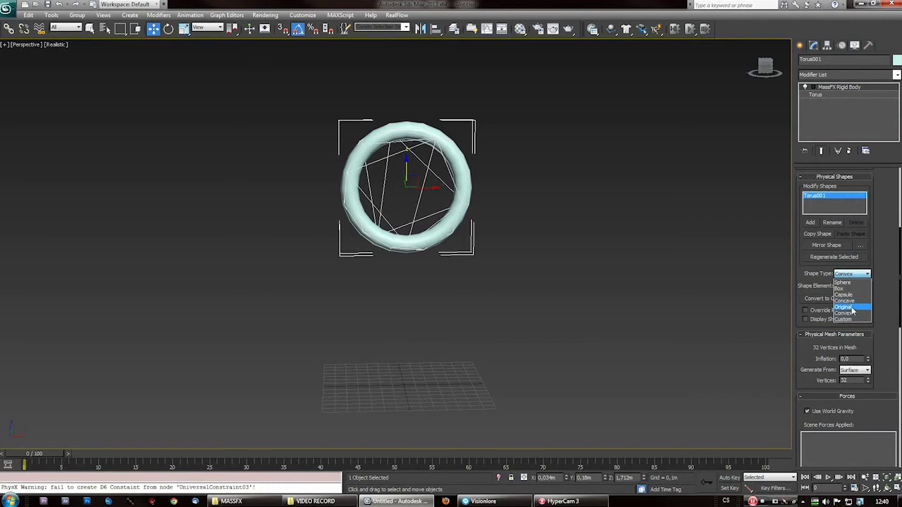
{"action": "left_click", "coordinate": [854, 312]}
{"action": "middle_click_drag", "start_coordinate": [536, 311], "coordinate": [526, 311]}
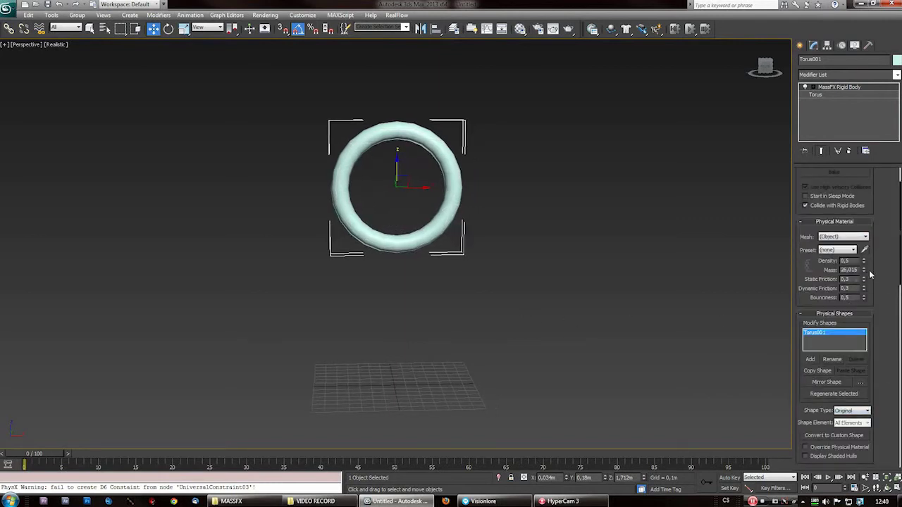
Clone the torus along the X axis to about X 0.73 m so the two rings overlap
{"action": "middle_click_drag", "start_coordinate": [494, 276], "coordinate": [433, 308]}
{"action": "left_click_drag", "start_coordinate": [405, 244], "coordinate": [479, 247], "text": "shift"}
{"action": "left_click", "coordinate": [453, 300]}
Rotate the copied torus about the X axis so it lies flat and links through the first ring
{"action": "right_click", "coordinate": [469, 246]}
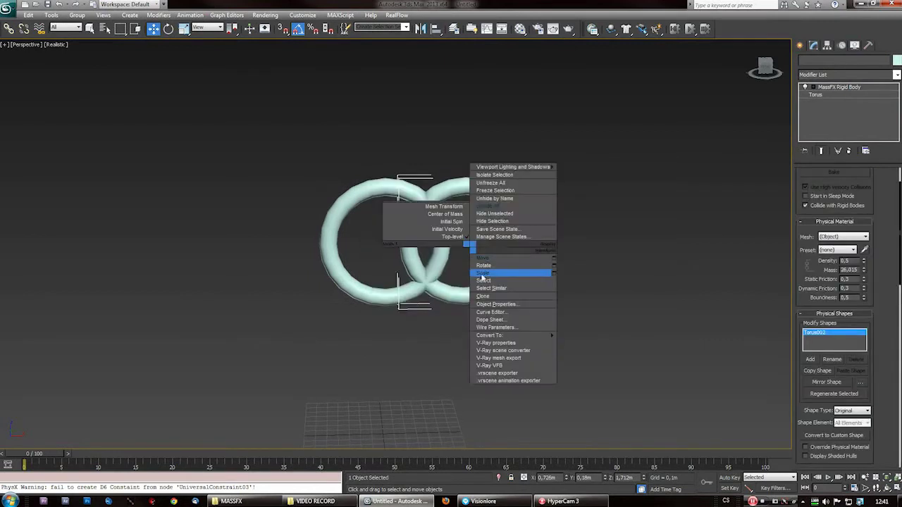
{"action": "left_click", "coordinate": [483, 265]}
{"action": "left_click_drag", "start_coordinate": [476, 240], "coordinate": [474, 276]}
{"action": "middle_click_drag", "start_coordinate": [494, 300], "coordinate": [479, 339], "text": "alt"}
{"action": "middle_click_drag", "start_coordinate": [532, 266], "coordinate": [557, 261], "text": "alt"}
Change the copied torus's rigid body type to Dynamic
{"action": "left_click_drag", "start_coordinate": [899, 271], "coordinate": [898, 181]}
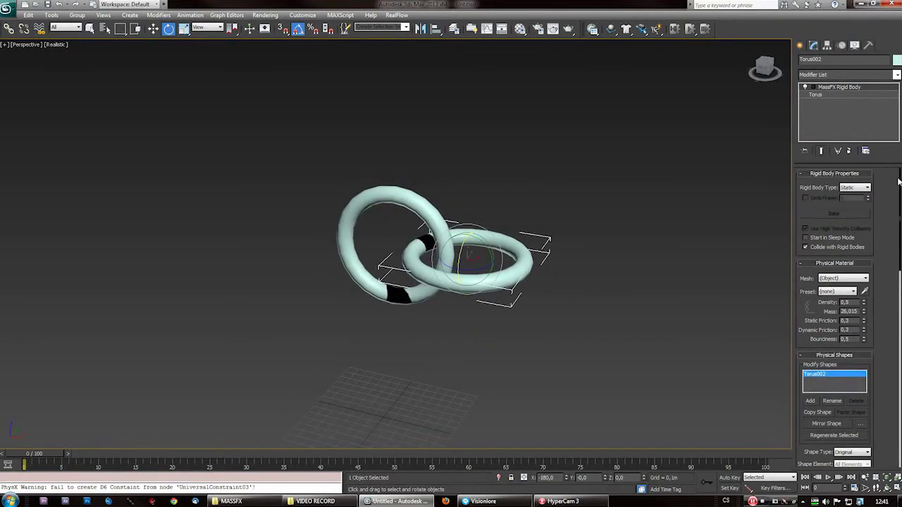
{"action": "left_click", "coordinate": [856, 188]}
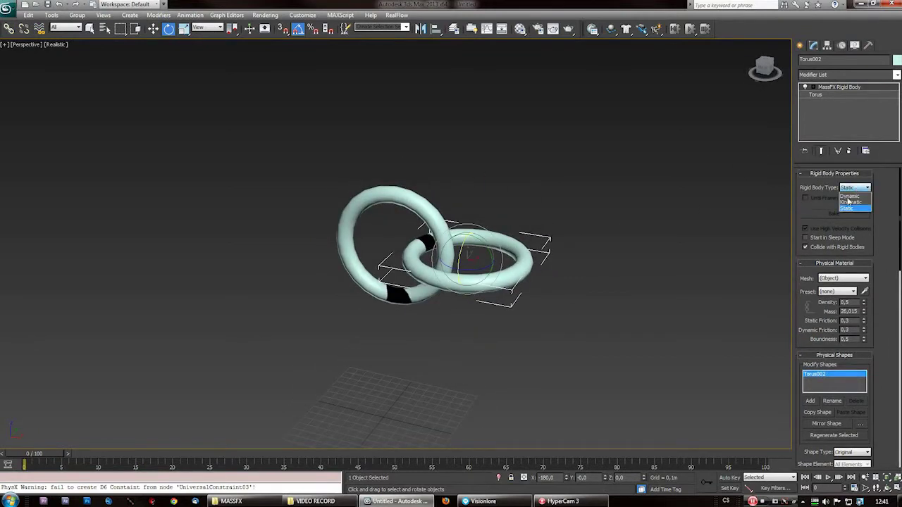
{"action": "left_click", "coordinate": [849, 196]}
Set the dynamic torus's physical shape type to Concave and generate its convex hull mesh
{"action": "left_click_drag", "start_coordinate": [899, 222], "coordinate": [898, 283]}
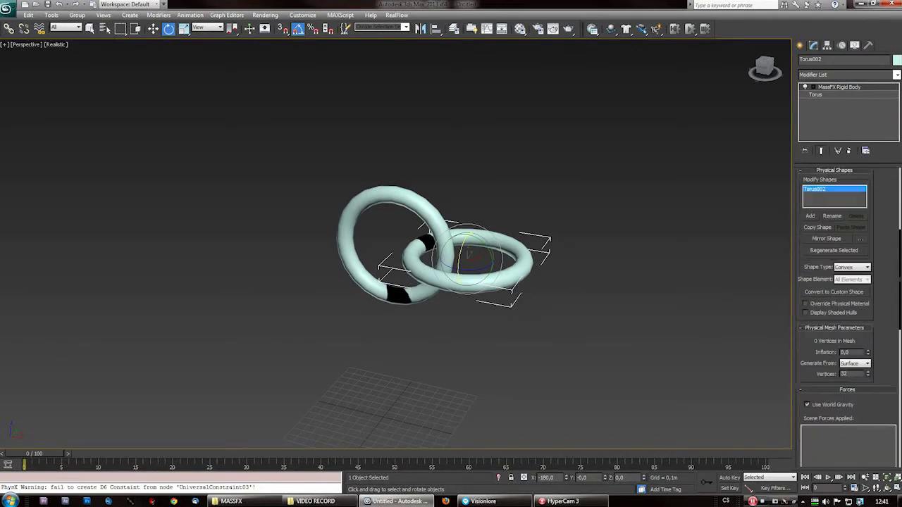
{"action": "middle_click_drag", "start_coordinate": [462, 370], "coordinate": [479, 375], "text": "alt"}
{"action": "left_click", "coordinate": [857, 268]}
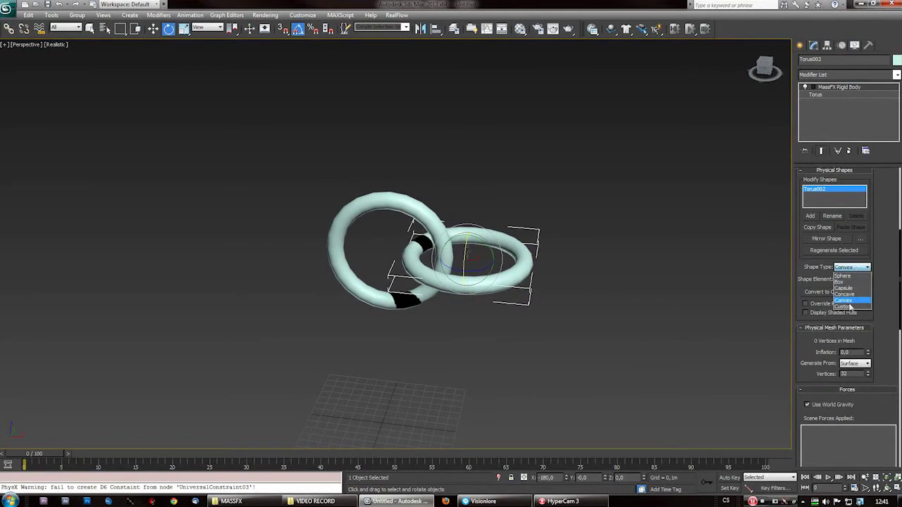
{"action": "left_click", "coordinate": [844, 294]}
{"action": "scroll", "coordinate": [845, 296], "scroll_direction": "down", "scroll_amount": 3}
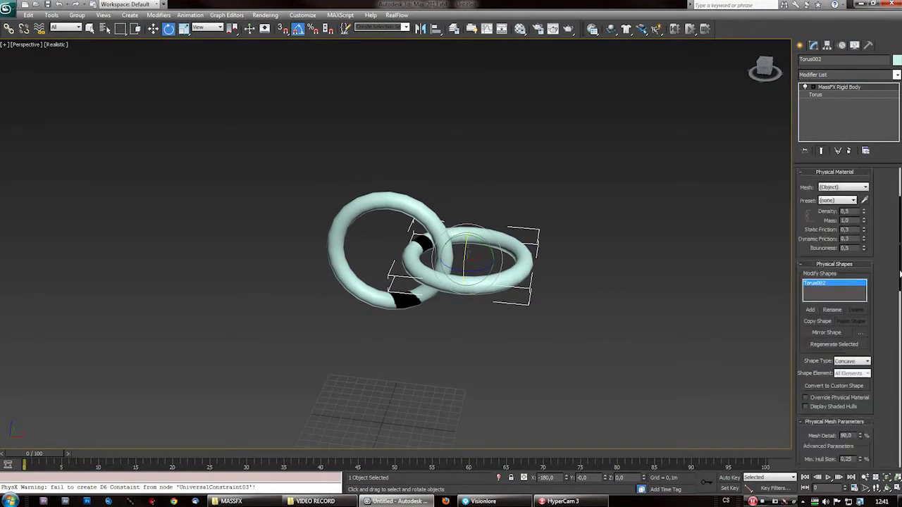
{"action": "scroll", "coordinate": [900, 299], "scroll_direction": "up", "scroll_amount": 1}
{"action": "left_click", "coordinate": [833, 408]}
Examine from several angles how the generated physical mesh fits the dynamic ring
{"action": "middle_click_drag", "start_coordinate": [477, 357], "coordinate": [464, 341], "text": "alt"}
{"action": "middle_click_drag", "start_coordinate": [474, 277], "coordinate": [301, 304], "text": "alt"}
{"action": "scroll", "coordinate": [424, 338], "scroll_direction": "up", "scroll_amount": 5}
{"action": "middle_click_drag", "start_coordinate": [443, 386], "coordinate": [368, 270], "text": "alt"}
{"action": "scroll", "coordinate": [442, 348], "scroll_direction": "down", "scroll_amount": 4}
{"action": "middle_click_drag", "start_coordinate": [449, 333], "coordinate": [396, 342], "text": "alt"}
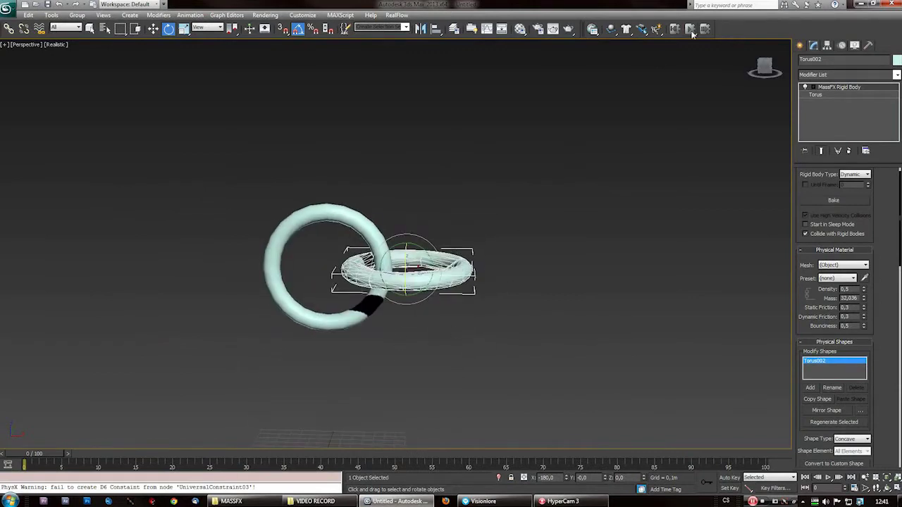
Run the MassFX simulation of the two linked rings and return it to frame 0
{"action": "middle_click_drag", "start_coordinate": [437, 296], "coordinate": [433, 323], "text": "alt"}
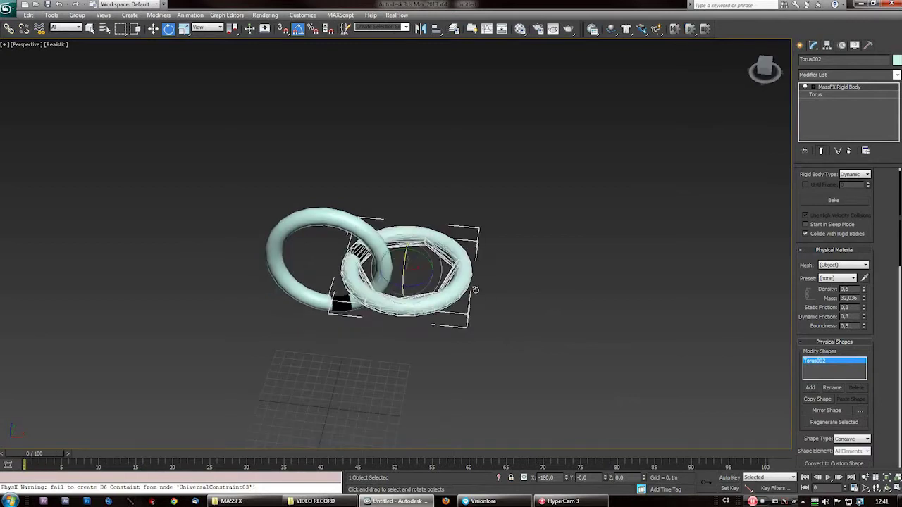
{"action": "middle_click_drag", "start_coordinate": [393, 367], "coordinate": [416, 341], "text": "alt"}
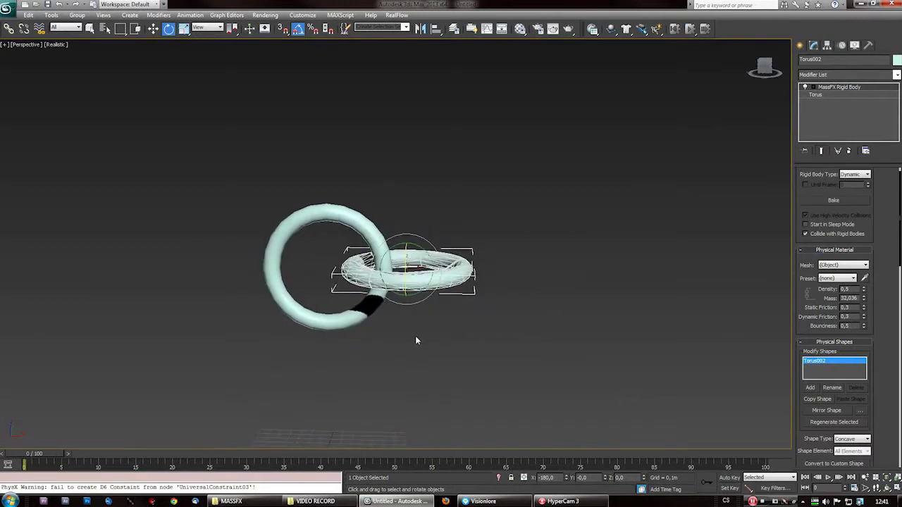
{"action": "left_click", "coordinate": [687, 30]}
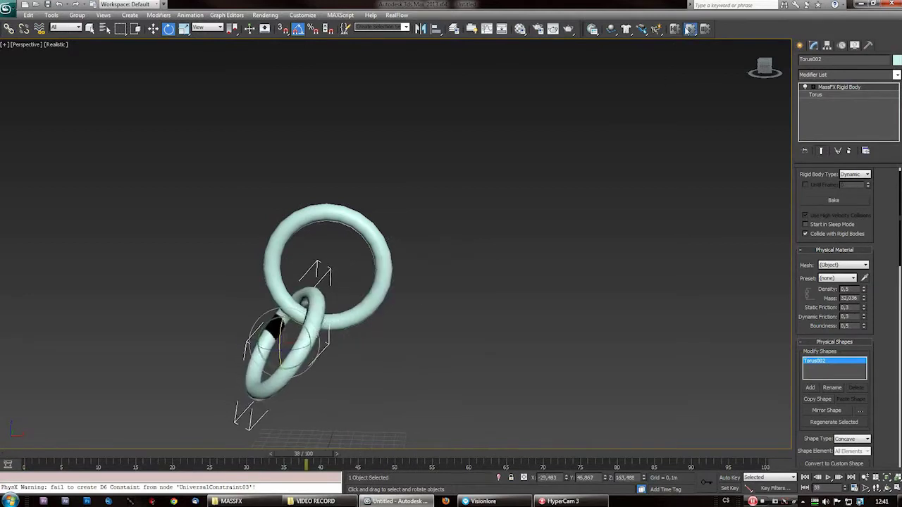
{"action": "key", "text": "Home"}
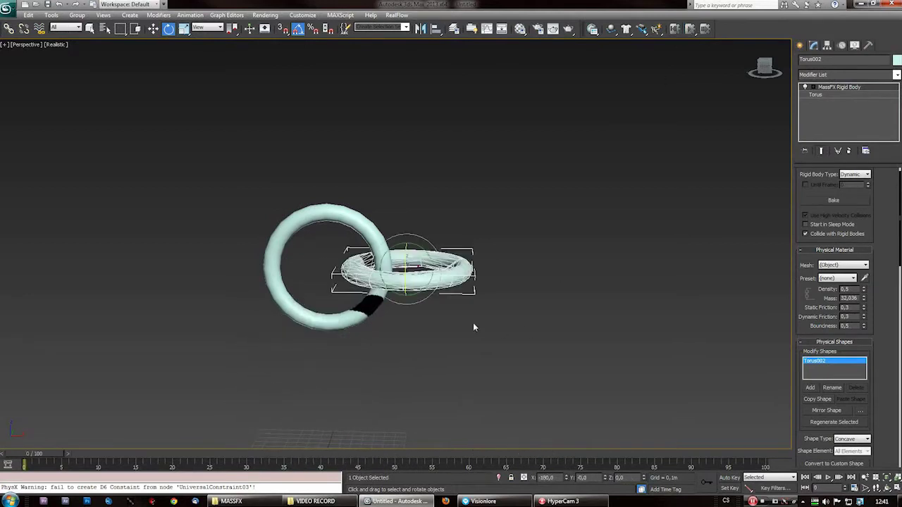
Set the physical material preset of both linked rings to Steel
{"action": "left_click", "coordinate": [842, 279]}
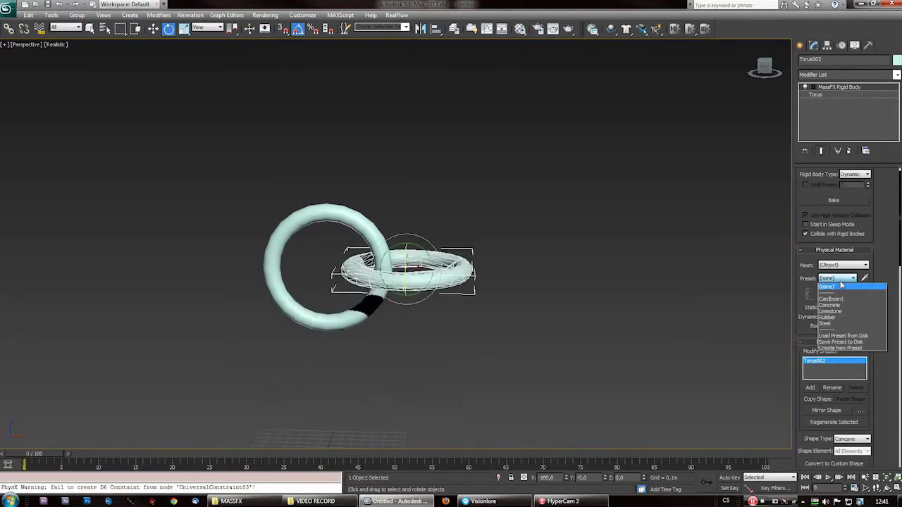
{"action": "left_click", "coordinate": [841, 325]}
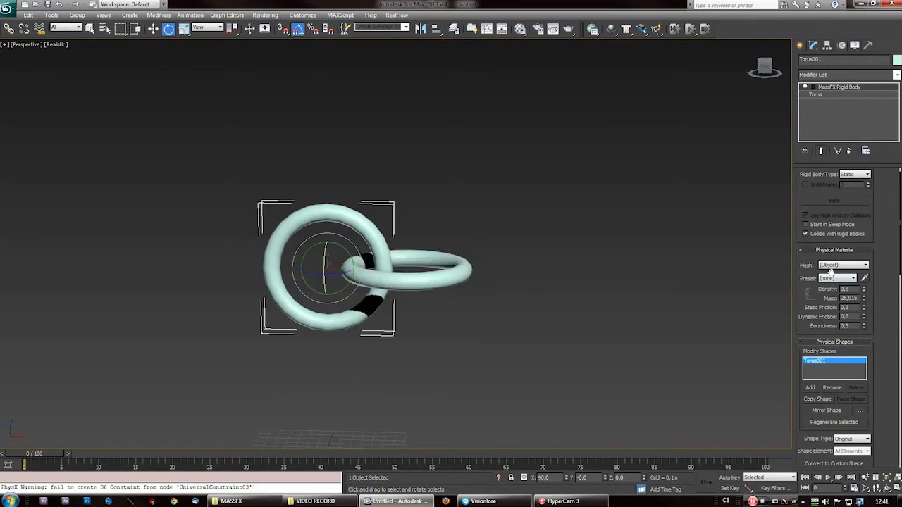
{"action": "left_click", "coordinate": [338, 218]}
{"action": "left_click", "coordinate": [842, 279]}
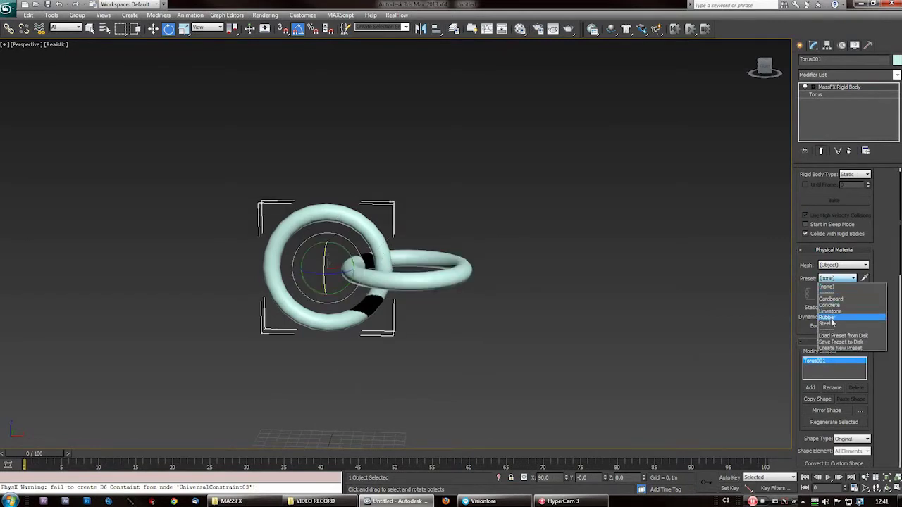
Clone the horizontal dynamic ring along the chain direction as a third ring
{"action": "left_click", "coordinate": [419, 284]}
{"action": "middle_click_drag", "start_coordinate": [487, 355], "coordinate": [416, 310], "text": "alt"}
{"action": "right_click", "coordinate": [389, 255]}
{"action": "left_click", "coordinate": [407, 266]}
{"action": "left_click_drag", "start_coordinate": [393, 259], "coordinate": [444, 261], "text": "shift"}
{"action": "left_click", "coordinate": [452, 297]}
Rotate the third ring upright so that it links through the horizontal ring
{"action": "right_click", "coordinate": [435, 259]}
{"action": "left_click", "coordinate": [455, 276]}
{"action": "right_click", "coordinate": [430, 248]}
{"action": "left_click", "coordinate": [462, 263]}
{"action": "left_click_drag", "start_coordinate": [427, 248], "coordinate": [424, 284]}
{"action": "left_click", "coordinate": [479, 330]}
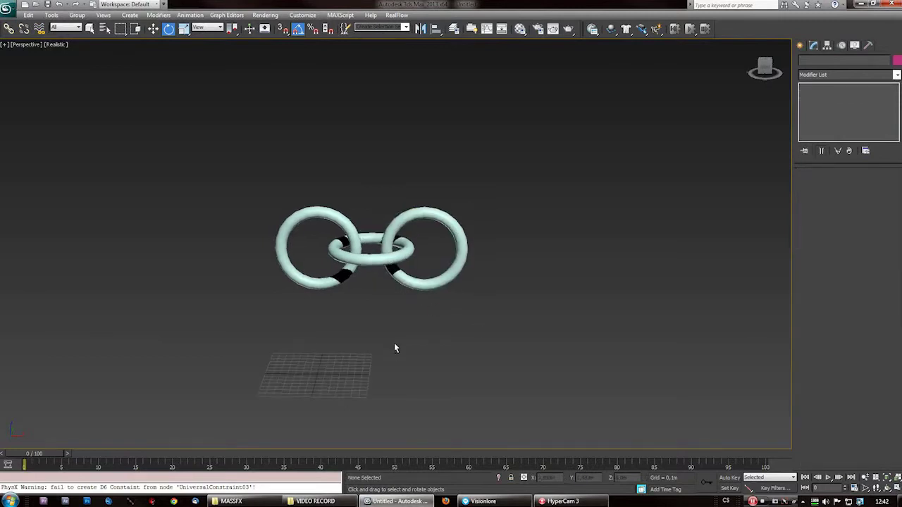
{"action": "right_click", "coordinate": [760, 43]}
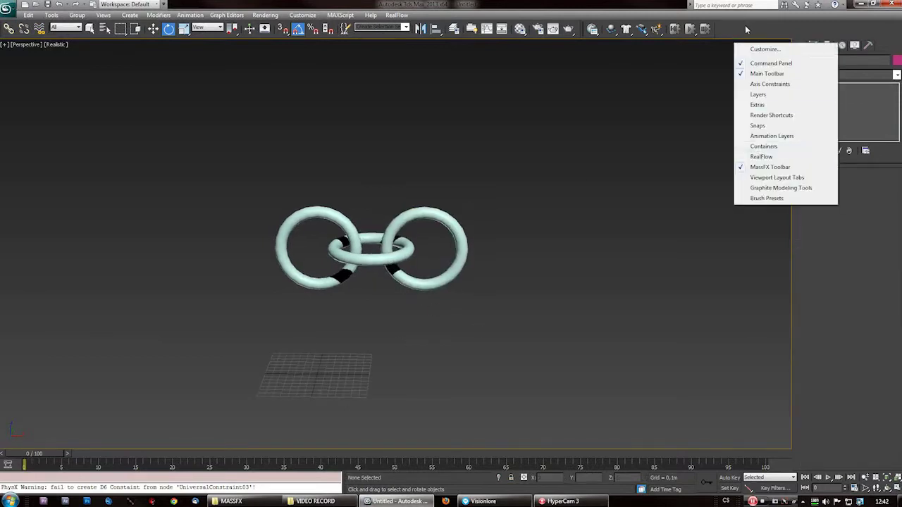
{"action": "right_click", "coordinate": [747, 29]}
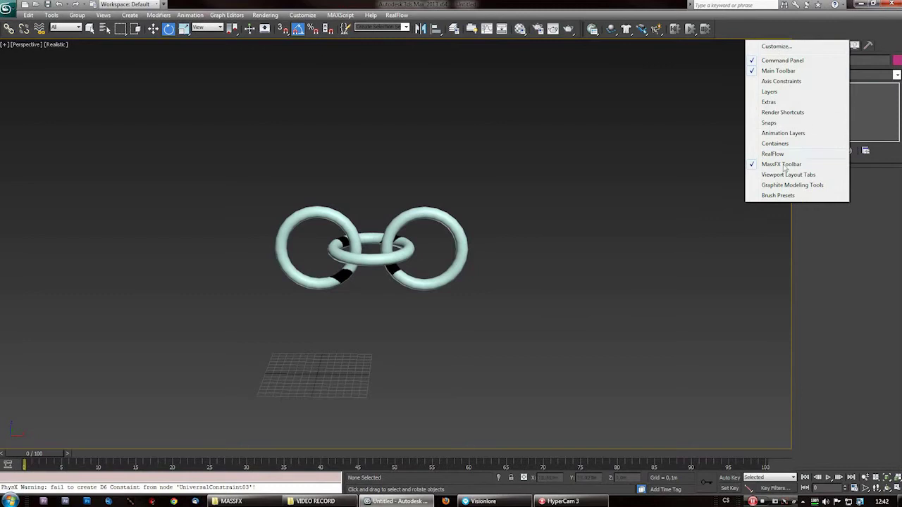
{"action": "left_click", "coordinate": [755, 10]}
Clone the two dynamic rings along X to extend the chain to five links
{"action": "middle_click_drag", "start_coordinate": [466, 259], "coordinate": [473, 231], "text": "alt"}
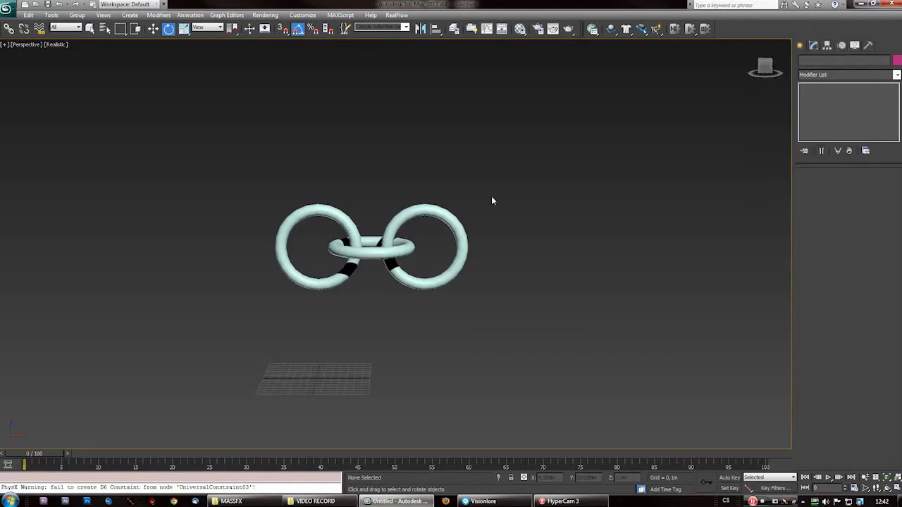
{"action": "left_click_drag", "start_coordinate": [489, 255], "coordinate": [376, 303]}
{"action": "key", "text": "w"}
{"action": "left_click_drag", "start_coordinate": [423, 255], "coordinate": [530, 257], "text": "shift"}
{"action": "left_click", "coordinate": [453, 297]}
Clone the four dynamic rings along X to extend the chain to nine links
{"action": "left_click_drag", "start_coordinate": [639, 193], "coordinate": [369, 318]}
{"action": "middle_click_drag", "start_coordinate": [369, 318], "coordinate": [334, 322]}
{"action": "scroll", "coordinate": [396, 243], "scroll_direction": "down", "scroll_amount": 2}
{"action": "left_click_drag", "start_coordinate": [423, 246], "coordinate": [565, 247], "text": "shift"}
{"action": "left_click", "coordinate": [450, 296]}
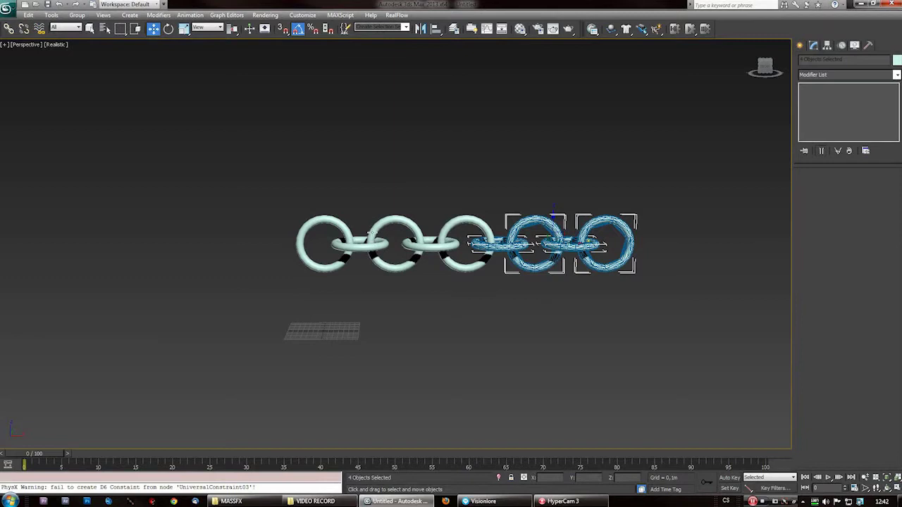
{"action": "left_click", "coordinate": [493, 242], "text": "shift"}
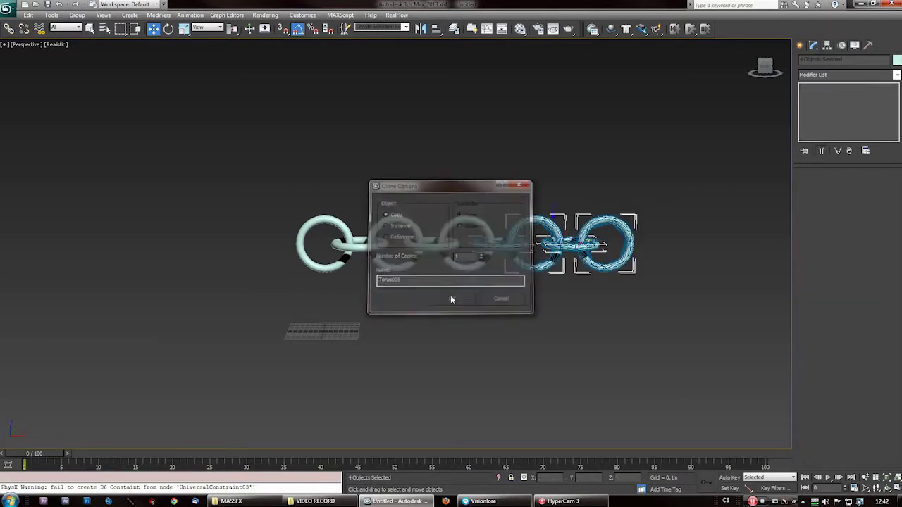
{"action": "left_click", "coordinate": [458, 301]}
Select the chain's middle ring and check its rigid body type, material preset and physical shape type
{"action": "left_click", "coordinate": [470, 222]}
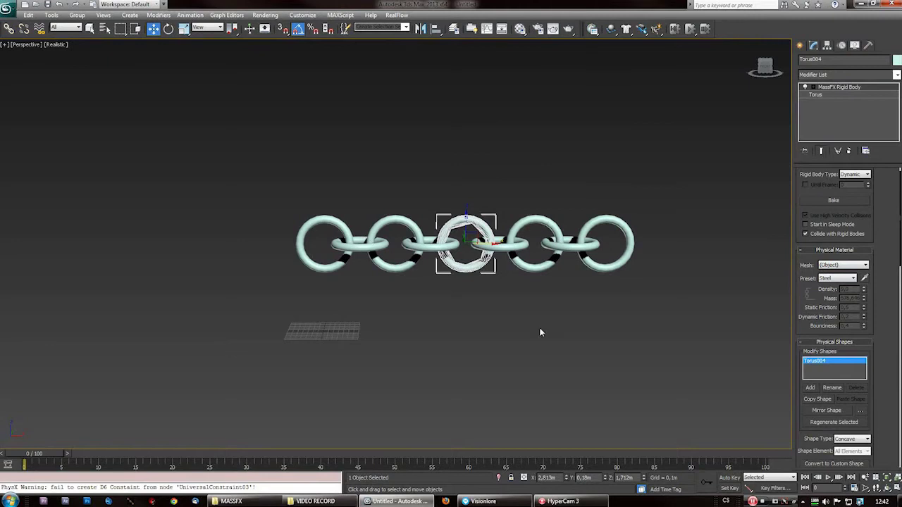
{"action": "left_click", "coordinate": [674, 29]}
{"action": "left_click_drag", "start_coordinate": [596, 34], "coordinate": [589, 42]}
{"action": "middle_click_drag", "start_coordinate": [460, 289], "coordinate": [457, 315], "text": "alt"}
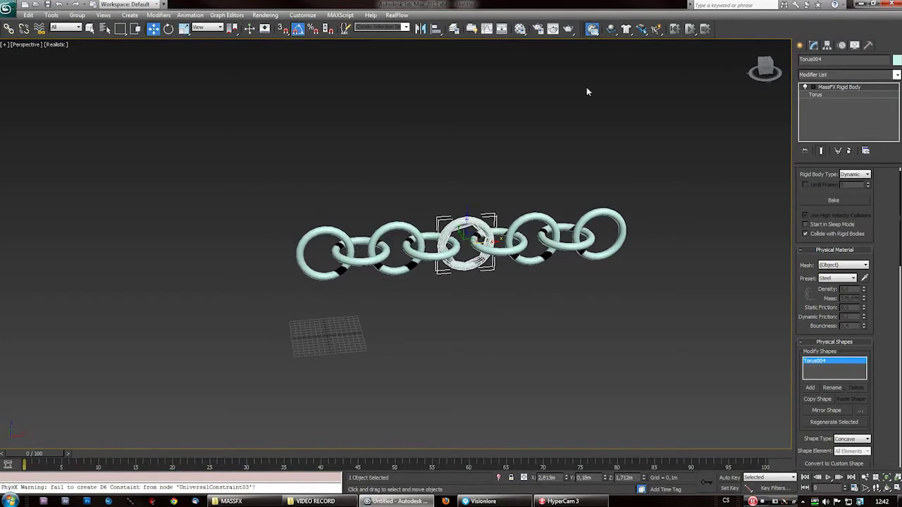
Set the MassFX rigid body world parameters to 8 substeps and 4 solver iterations
{"action": "left_click", "coordinate": [592, 29]}
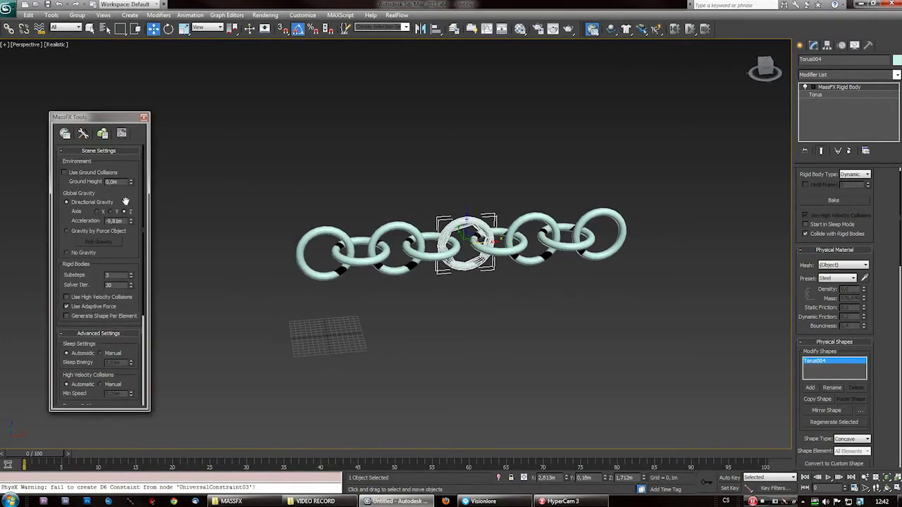
{"action": "left_click", "coordinate": [84, 135]}
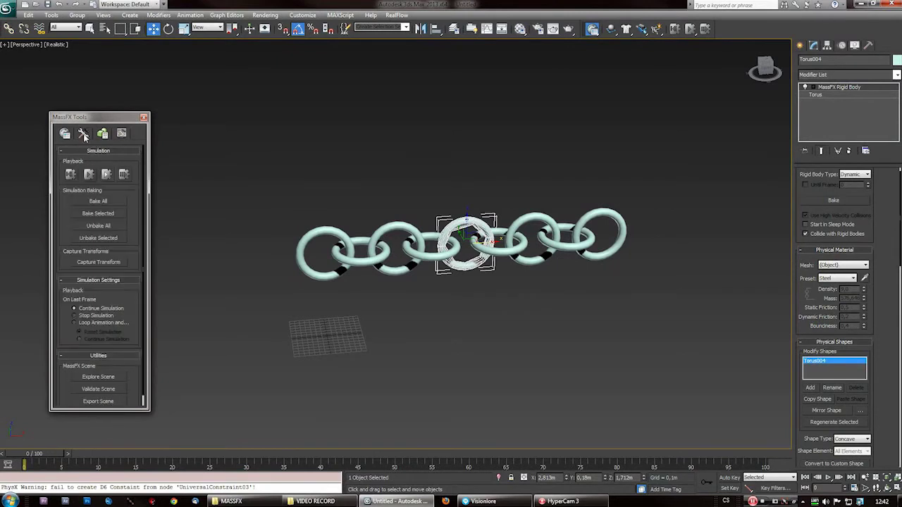
{"action": "left_click", "coordinate": [102, 134]}
{"action": "scroll", "coordinate": [68, 148], "scroll_direction": "down", "scroll_amount": 5}
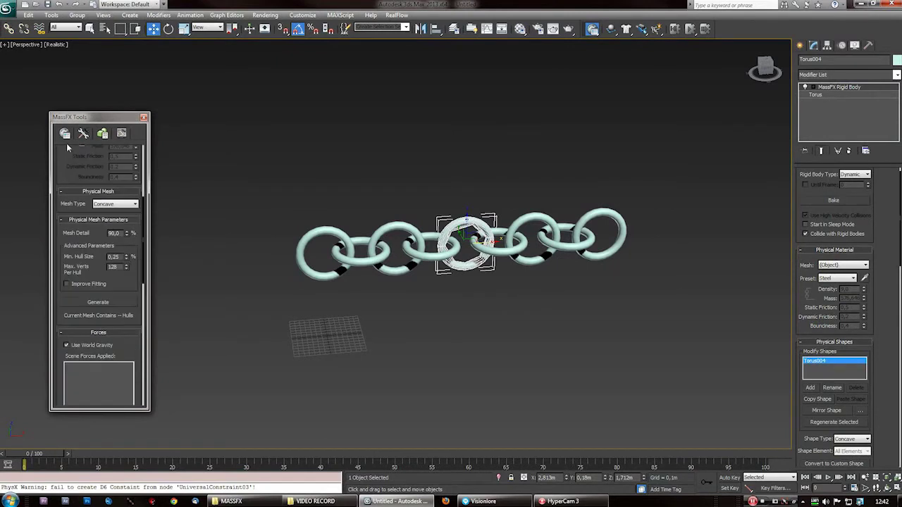
{"action": "left_click", "coordinate": [65, 136]}
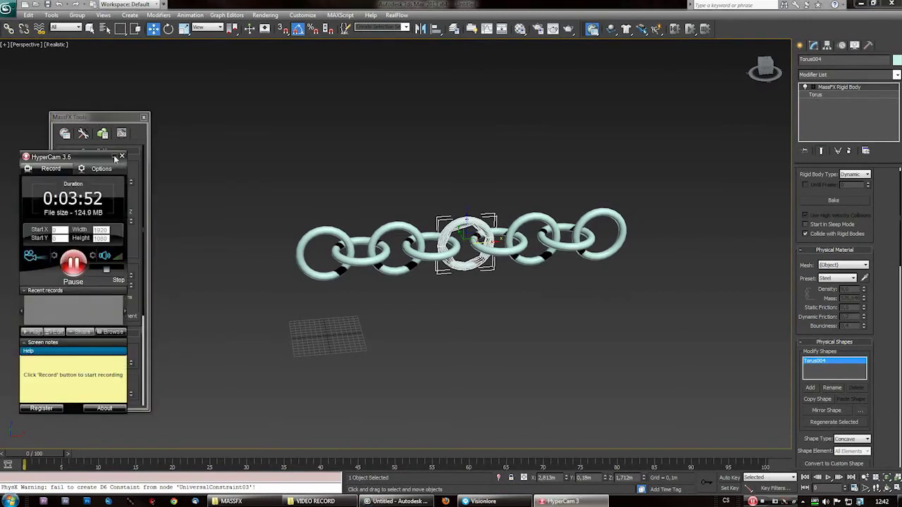
{"action": "left_click", "coordinate": [117, 275]}
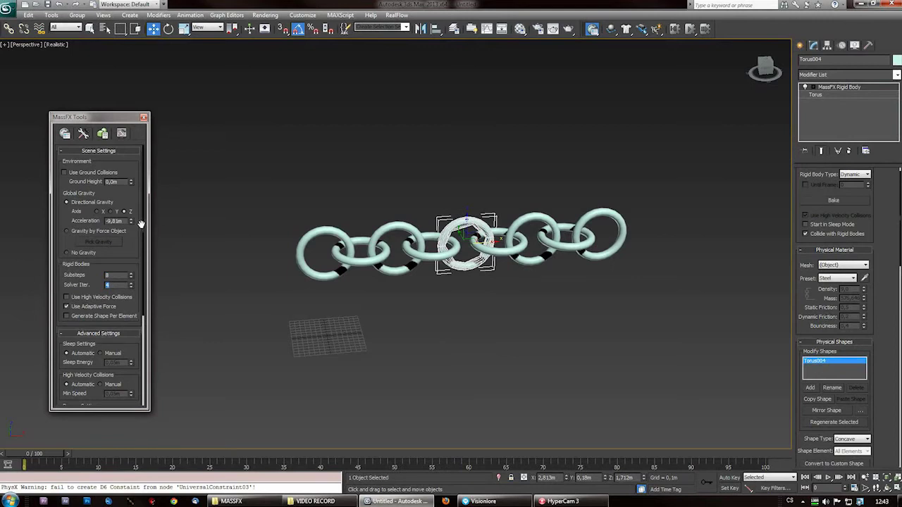
{"action": "scroll", "coordinate": [77, 359], "scroll_direction": "down", "scroll_amount": 5}
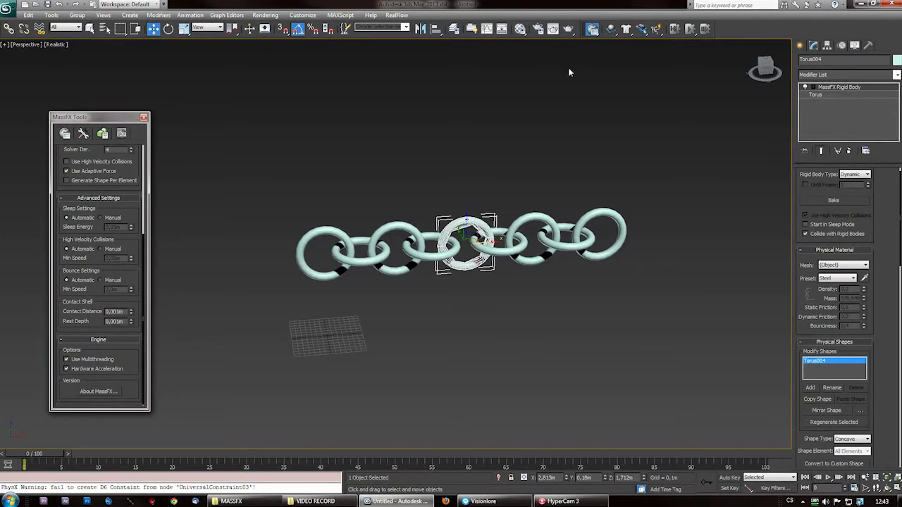
Run the MassFX simulation of the nine-link chain, return it to frame 0 and clear the MassFX Tools window away
{"action": "left_click", "coordinate": [690, 41]}
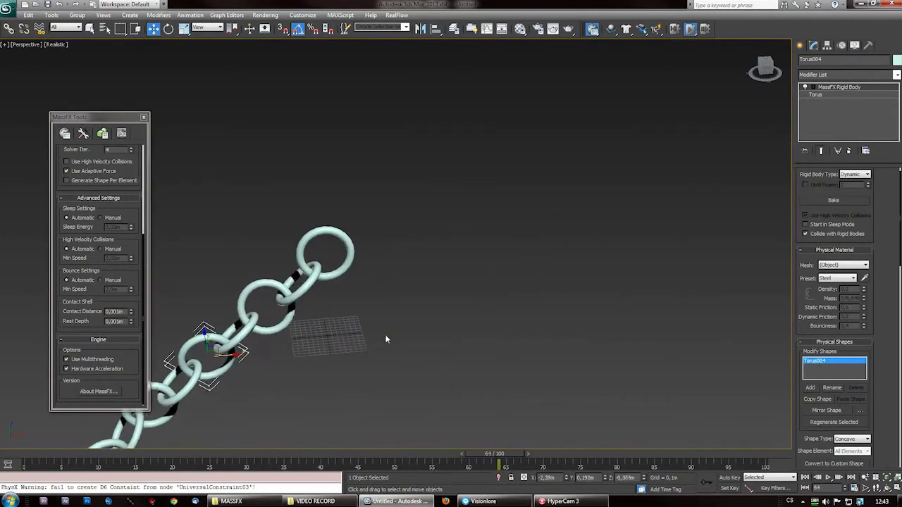
{"action": "left_click", "coordinate": [675, 31]}
{"action": "left_click_drag", "start_coordinate": [116, 120], "coordinate": [0, 128]}
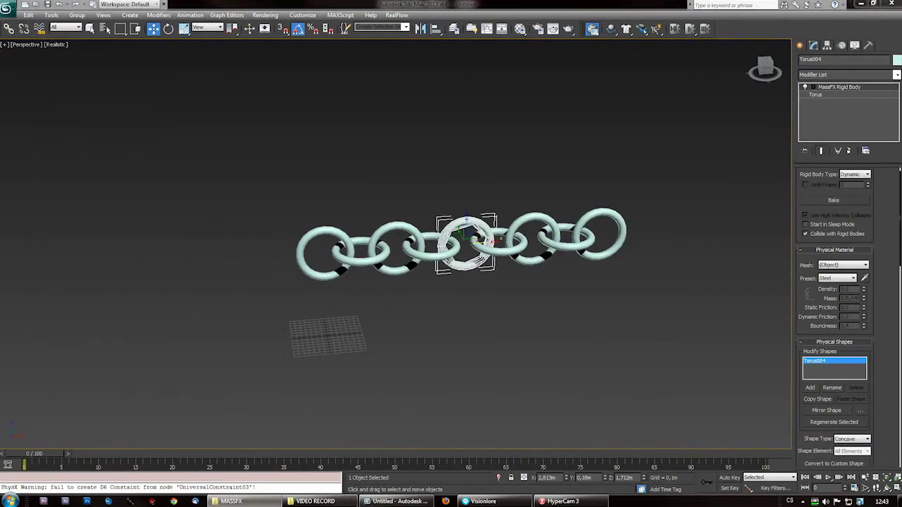
{"action": "left_click_drag", "start_coordinate": [116, 120], "coordinate": [7, 132]}
{"action": "key", "text": "alt+Tab"}
Create a sphere with a radius of about 1.454 m beyond the chain's free end
{"action": "middle_click_drag", "start_coordinate": [430, 249], "coordinate": [266, 245]}
{"action": "middle_click_drag", "start_coordinate": [312, 324], "coordinate": [357, 318], "text": "alt"}
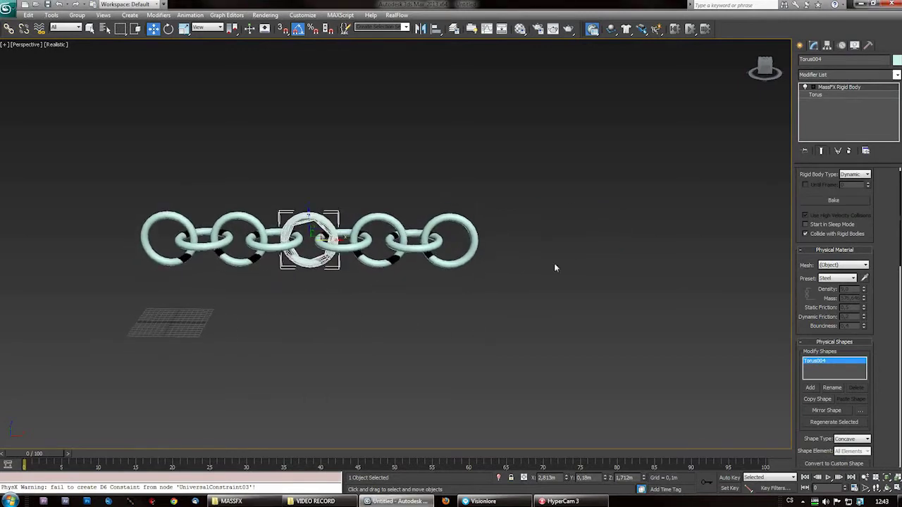
{"action": "left_click", "coordinate": [801, 46]}
{"action": "middle_click_drag", "start_coordinate": [461, 236], "coordinate": [458, 315], "text": "alt"}
{"action": "left_click_drag", "start_coordinate": [540, 210], "coordinate": [533, 282]}
{"action": "right_click", "coordinate": [530, 239]}
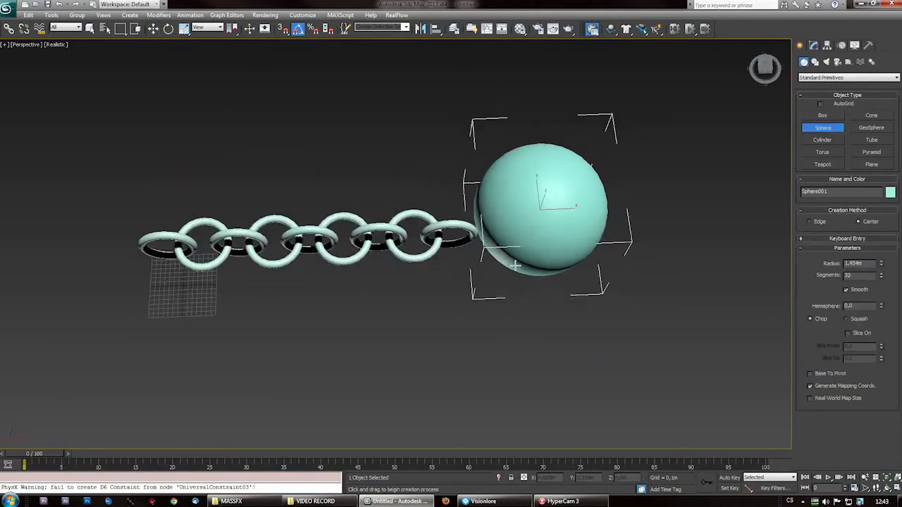
Move the sphere to the height of the chain's free end, at about X 7.286 m and Z 1.562 m
{"action": "middle_click_drag", "start_coordinate": [535, 239], "coordinate": [553, 206], "text": "alt"}
{"action": "left_click_drag", "start_coordinate": [548, 188], "coordinate": [535, 222]}
{"action": "middle_click_drag", "start_coordinate": [555, 255], "coordinate": [506, 212], "text": "alt"}
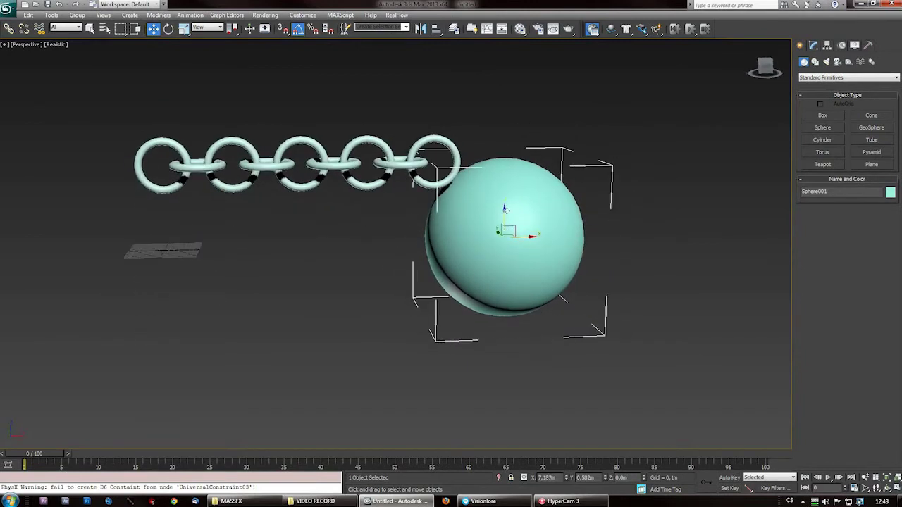
{"action": "left_click_drag", "start_coordinate": [506, 212], "coordinate": [483, 183]}
{"action": "middle_click_drag", "start_coordinate": [482, 183], "coordinate": [495, 192], "text": "alt"}
{"action": "left_click_drag", "start_coordinate": [535, 166], "coordinate": [537, 167]}
{"action": "middle_click_drag", "start_coordinate": [537, 167], "coordinate": [489, 296], "text": "alt"}
{"action": "left_click_drag", "start_coordinate": [509, 136], "coordinate": [508, 155]}
Move the sphere along Y to about 0.192 m to line it up with the chain
{"action": "middle_click_drag", "start_coordinate": [509, 155], "coordinate": [461, 195], "text": "alt"}
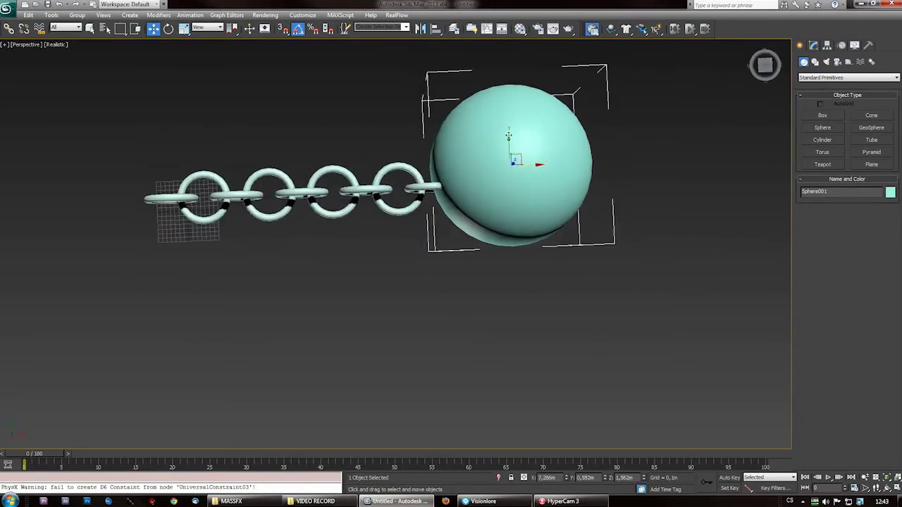
{"action": "left_click_drag", "start_coordinate": [509, 135], "coordinate": [525, 177]}
{"action": "middle_click_drag", "start_coordinate": [525, 177], "coordinate": [455, 298], "text": "alt"}
{"action": "scroll", "coordinate": [455, 299], "scroll_direction": "up", "scroll_amount": 2}
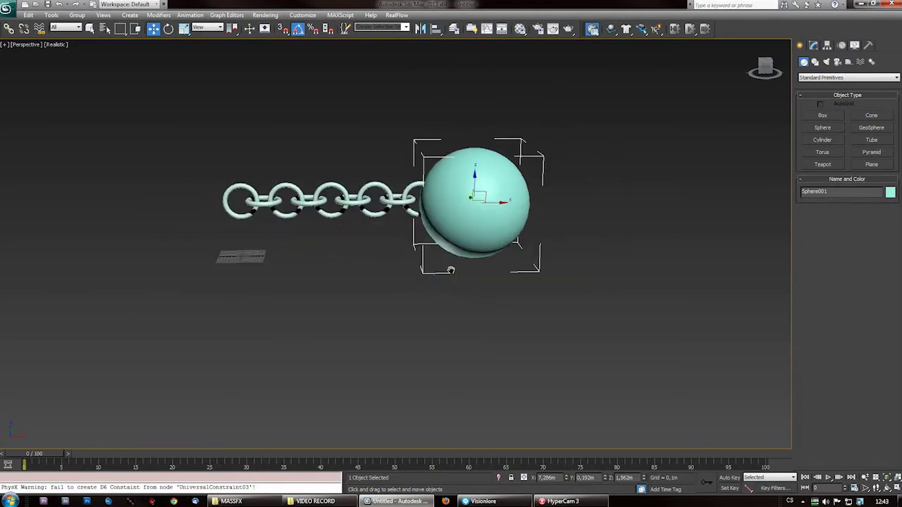
{"action": "middle_click_drag", "start_coordinate": [451, 270], "coordinate": [454, 298]}
{"action": "scroll", "coordinate": [454, 298], "scroll_direction": "up", "scroll_amount": 2}
{"action": "key", "text": "shift+z"}
{"action": "key", "text": "shift+z"}
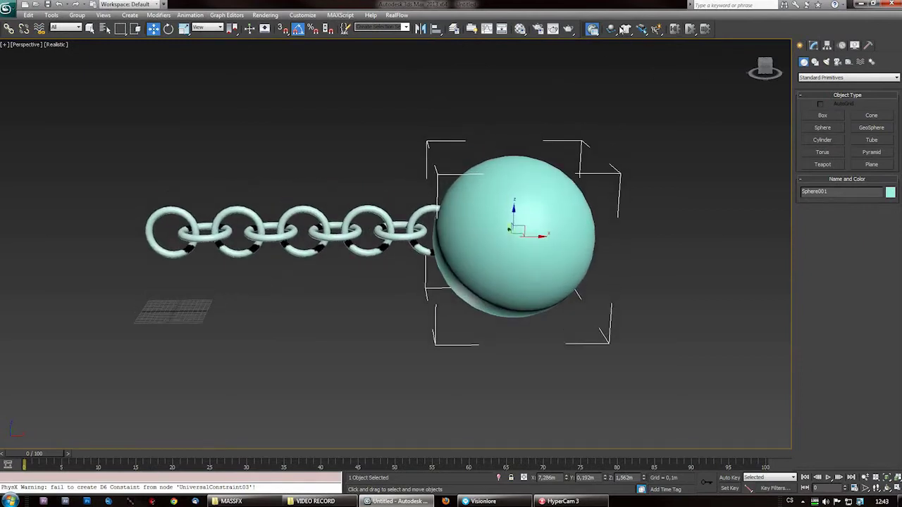
Make the sphere a dynamic MassFX rigid body with a Concave physical shape and generate its mesh
{"action": "left_click_drag", "start_coordinate": [615, 31], "coordinate": [642, 43]}
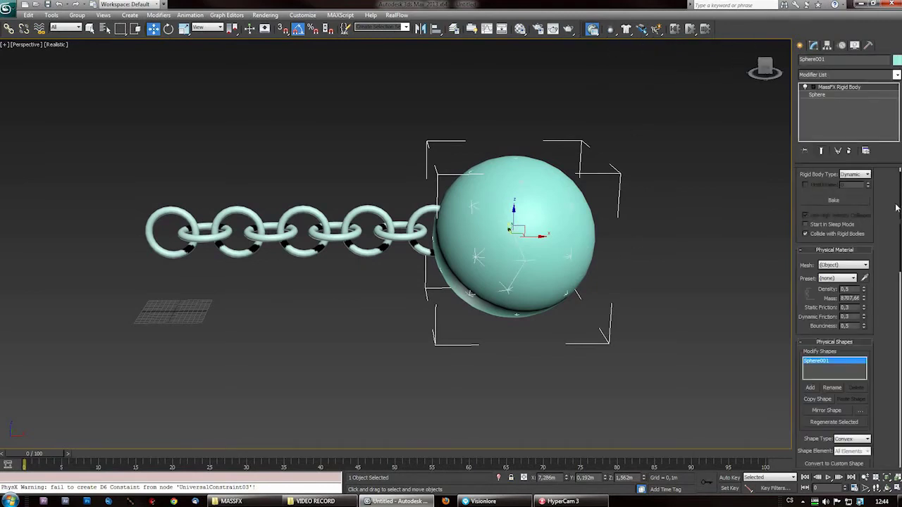
{"action": "mouse_move", "coordinate": [900, 210]}
{"action": "left_mouse_down"}
{"action": "mouse_move", "coordinate": [900, 289]}
{"action": "mouse_move", "coordinate": [900, 215]}
{"action": "left_mouse_up"}
{"action": "left_click_drag", "start_coordinate": [857, 376], "coordinate": [857, 252]}
{"action": "left_click", "coordinate": [856, 300]}
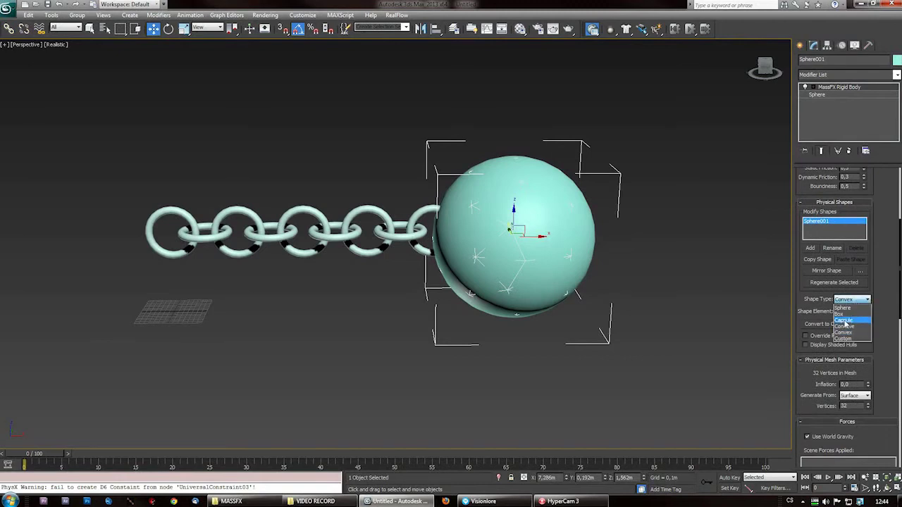
{"action": "left_click", "coordinate": [850, 327]}
{"action": "scroll", "coordinate": [846, 317], "scroll_direction": "down", "scroll_amount": 5}
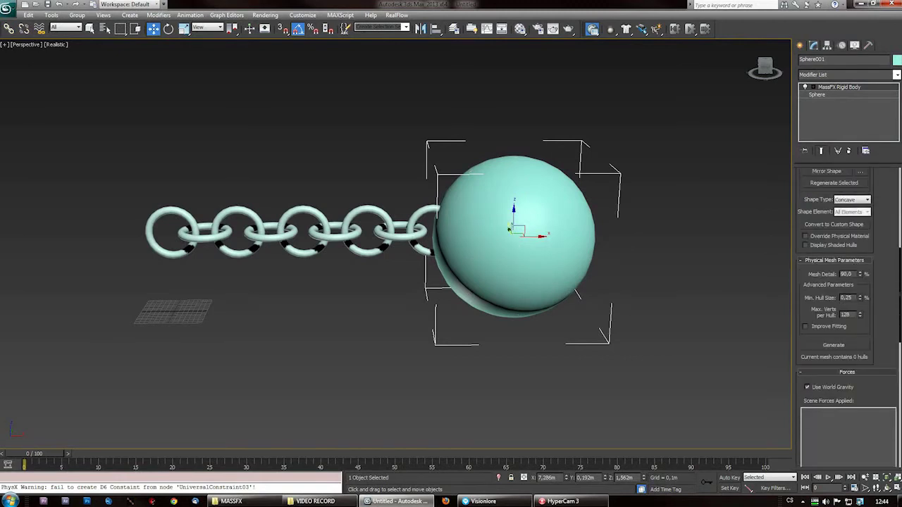
{"action": "left_click", "coordinate": [834, 366]}
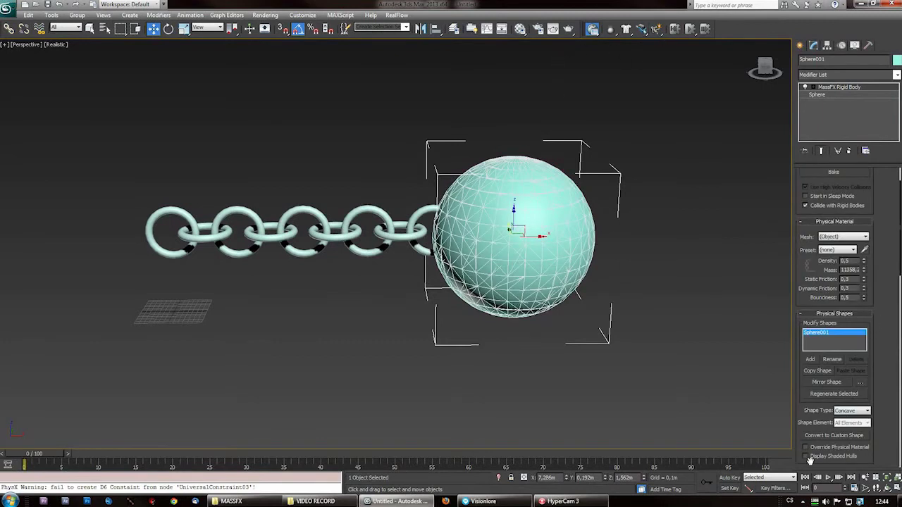
Add a MassFX Universal constraint to the sphere and assign the chain's last ring as its parent
{"action": "left_click", "coordinate": [614, 71]}
{"action": "left_click", "coordinate": [580, 186]}
{"action": "left_click_drag", "start_coordinate": [644, 34], "coordinate": [679, 111]}
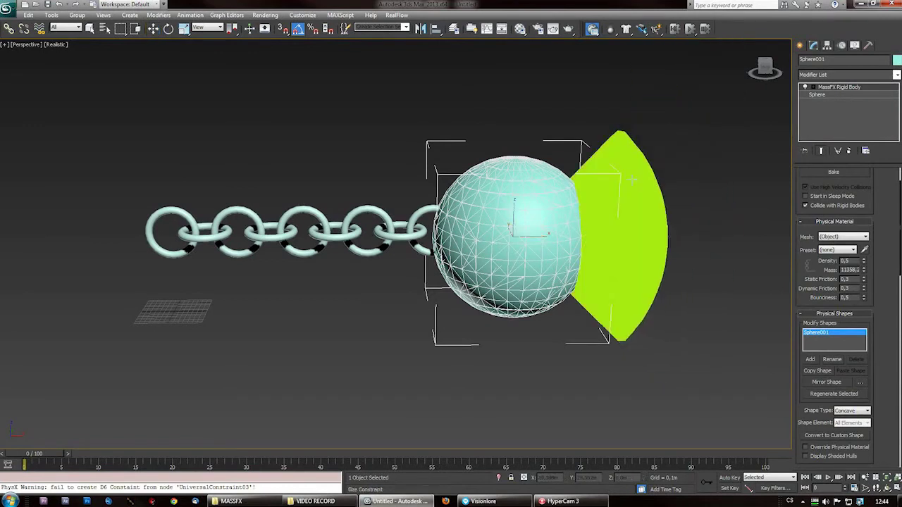
{"action": "left_click", "coordinate": [597, 218]}
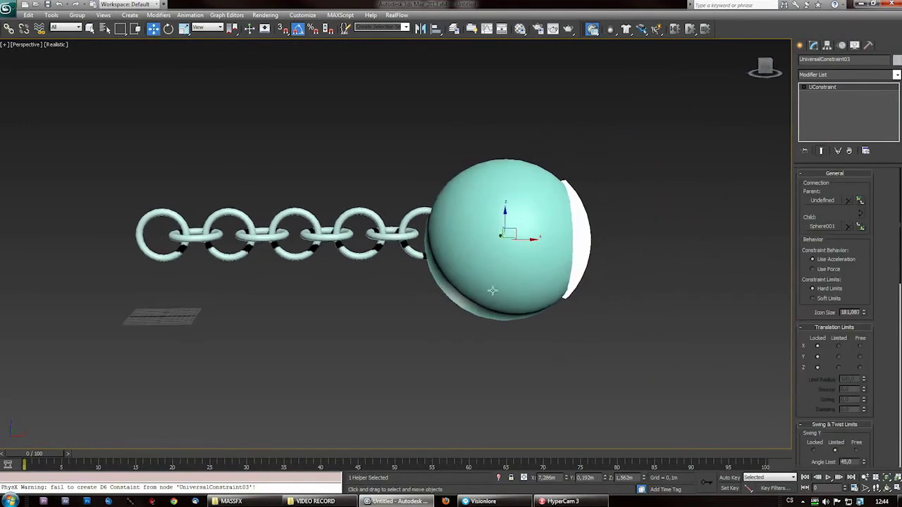
{"action": "middle_click_drag", "start_coordinate": [518, 260], "coordinate": [501, 266]}
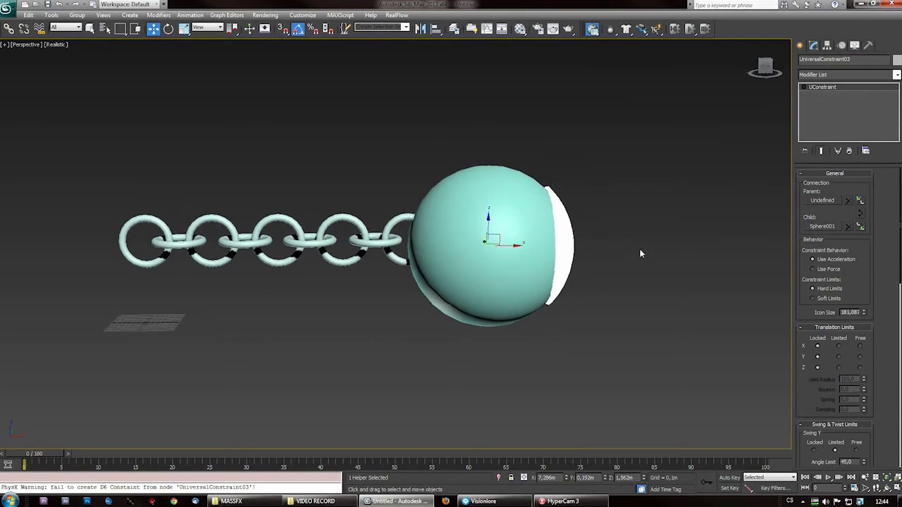
{"action": "left_click", "coordinate": [826, 202]}
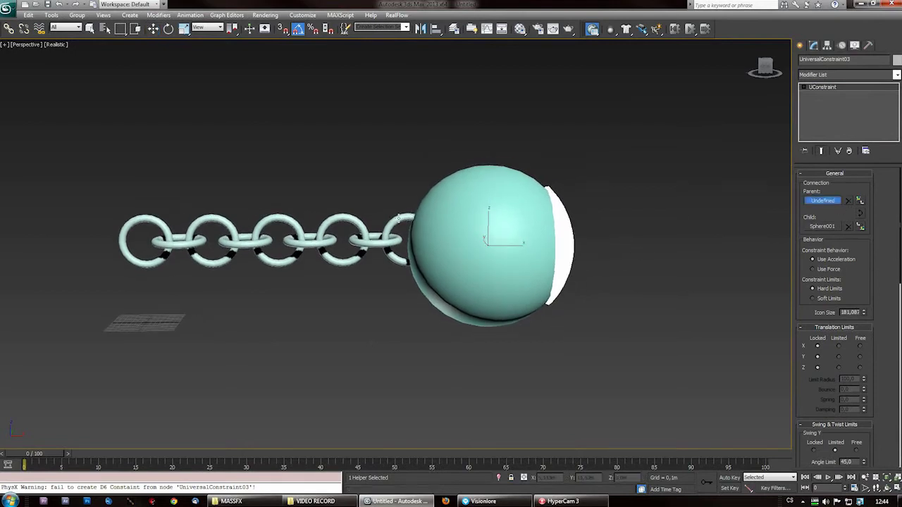
{"action": "left_click", "coordinate": [399, 218]}
{"action": "right_click", "coordinate": [580, 279]}
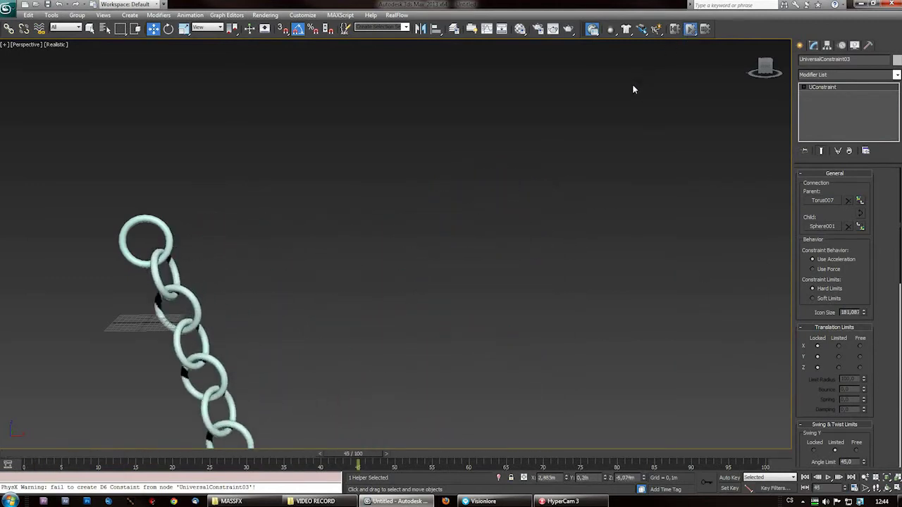
Stop the simulation of the chain with the attached sphere and return it to frame 0
{"action": "left_click", "coordinate": [674, 28]}
{"action": "scroll", "coordinate": [433, 303], "scroll_direction": "down", "scroll_amount": 4}
{"action": "middle_click_drag", "start_coordinate": [286, 346], "coordinate": [440, 301]}
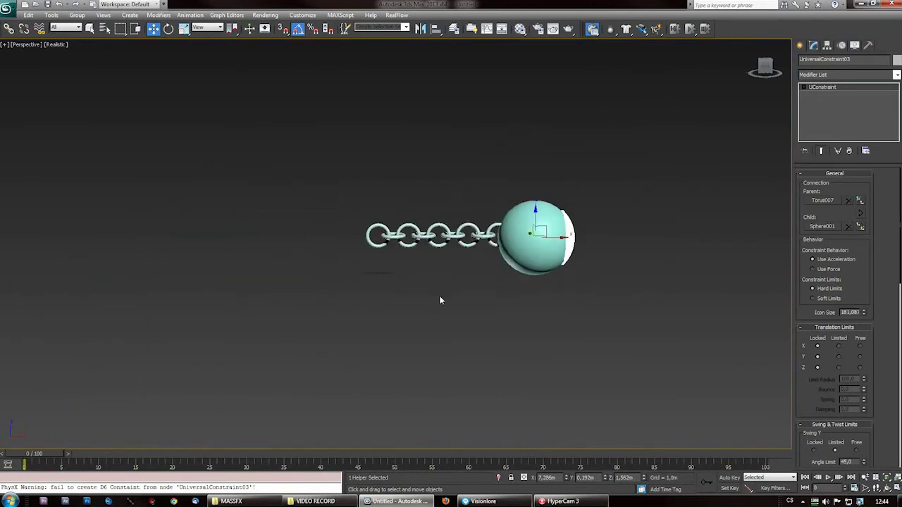
Simulate the chain with the attached sphere and reset it to frame 0
{"action": "left_click", "coordinate": [689, 32]}
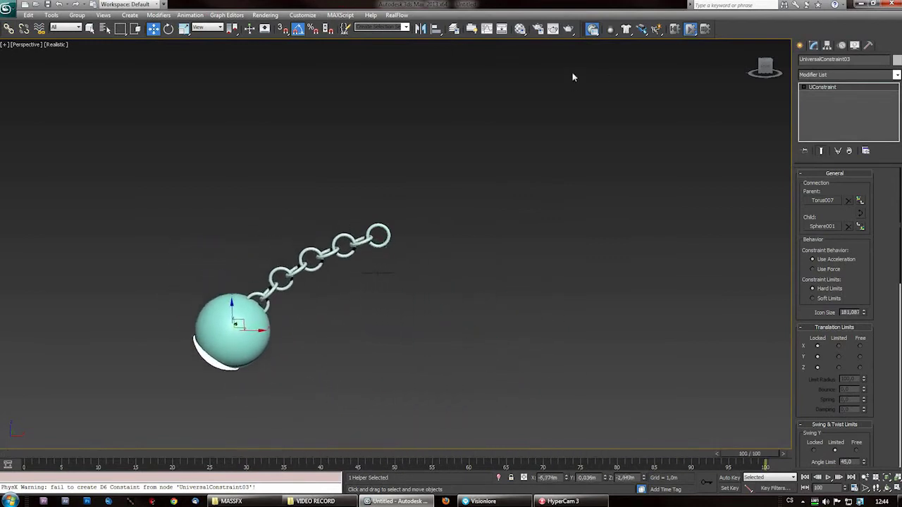
{"action": "left_click", "coordinate": [676, 31]}
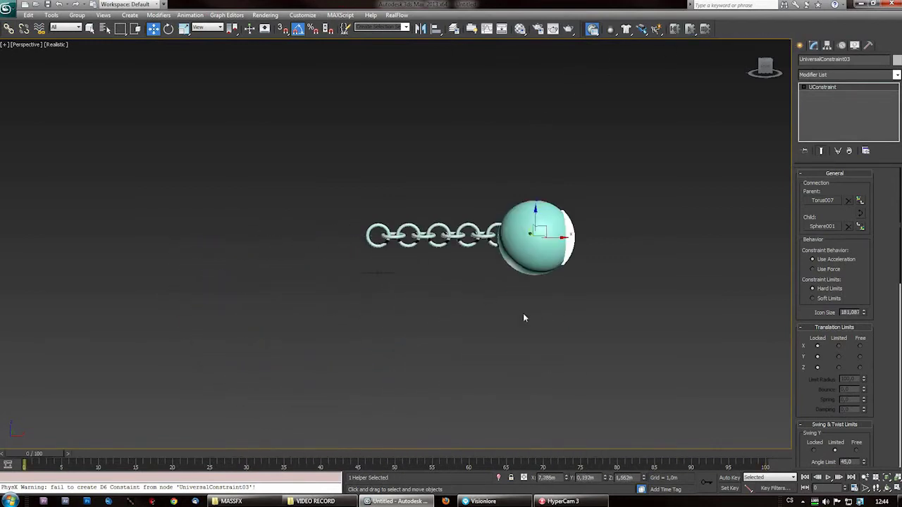
{"action": "middle_click_drag", "start_coordinate": [524, 315], "coordinate": [523, 299]}
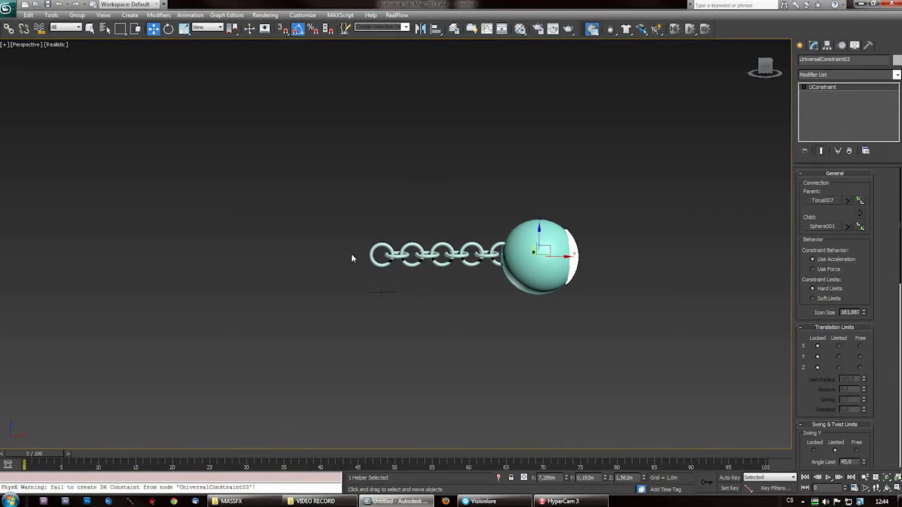
Select the whole chain together with its sphere and constraints and raise them along Z to a height of about 10 m
{"action": "left_click_drag", "start_coordinate": [660, 331], "coordinate": [660, 331]}
{"action": "left_click_drag", "start_coordinate": [463, 266], "coordinate": [325, 179]}
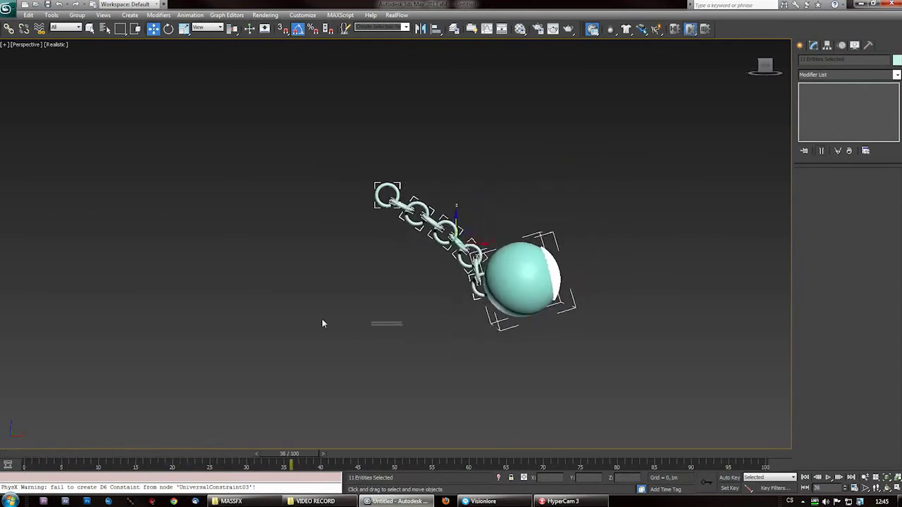
{"action": "left_click", "coordinate": [669, 35]}
{"action": "middle_click_drag", "start_coordinate": [381, 231], "coordinate": [361, 301]}
{"action": "left_click_drag", "start_coordinate": [445, 244], "coordinate": [445, 149]}
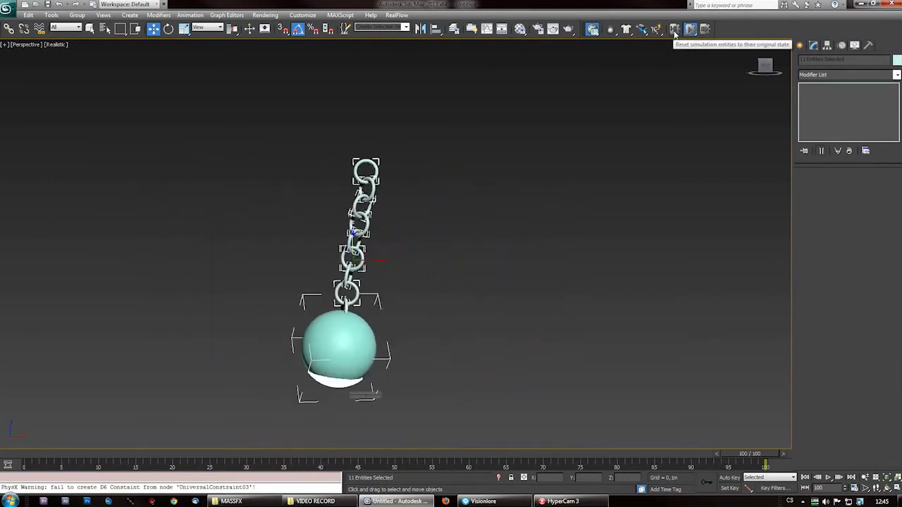
Run the simulation of the raised chain and sphere again and reset it to frame 0
{"action": "left_click", "coordinate": [675, 29]}
{"action": "left_click_drag", "start_coordinate": [28, 454], "coordinate": [30, 455]}
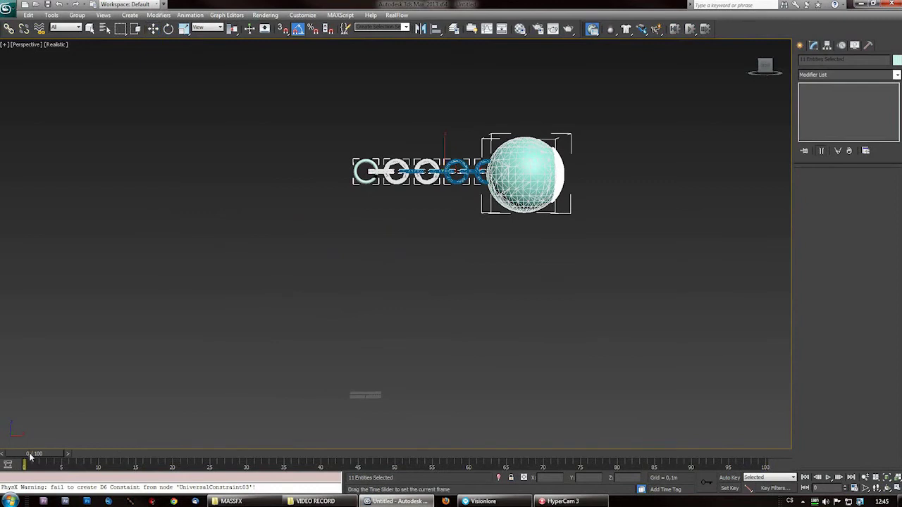
{"action": "left_click_drag", "start_coordinate": [30, 454], "coordinate": [156, 454]}
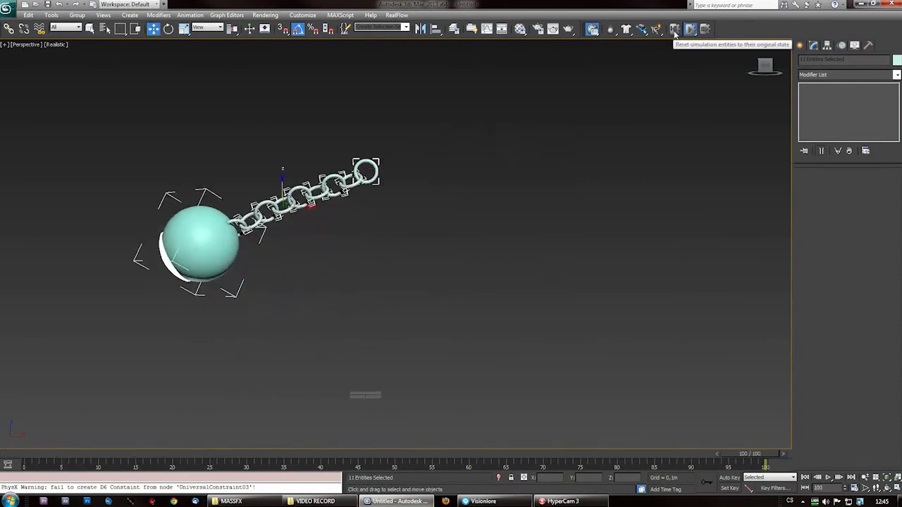
{"action": "left_click", "coordinate": [674, 29]}
{"action": "left_click_drag", "start_coordinate": [29, 454], "coordinate": [267, 454]}
{"action": "right_click", "coordinate": [267, 454]}
{"action": "middle_click_drag", "start_coordinate": [441, 356], "coordinate": [436, 393]}
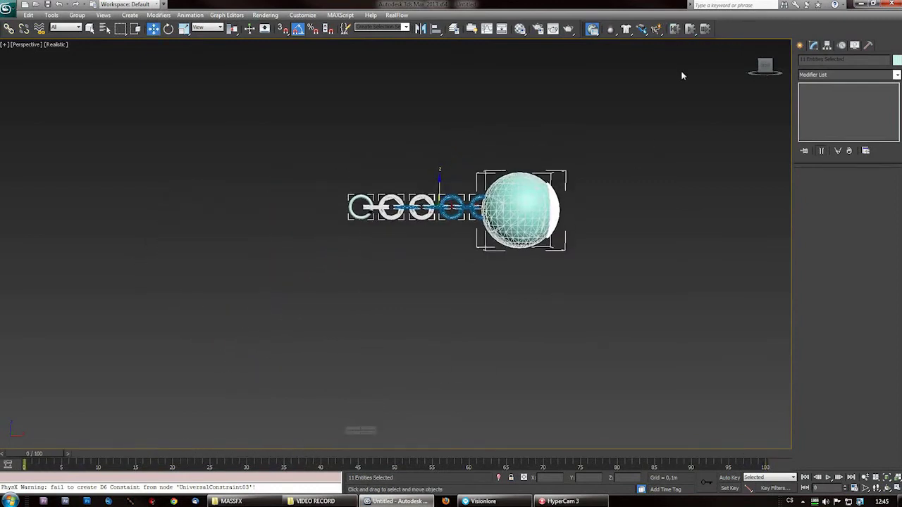
Create a box about 0.97 m by 2.23 m and 0.79 m high on the ground beneath the chain
{"action": "left_click", "coordinate": [801, 44]}
{"action": "left_click", "coordinate": [822, 115]}
{"action": "mouse_move", "coordinate": [281, 401]}
{"action": "middle_mouse_down", "text": "alt"}
{"action": "mouse_move", "coordinate": [302, 401]}
{"action": "mouse_move", "coordinate": [322, 302]}
{"action": "mouse_move", "coordinate": [402, 370]}
{"action": "middle_mouse_up", "text": "alt"}
{"action": "mouse_move", "coordinate": [405, 363]}
{"action": "left_mouse_down"}
{"action": "mouse_move", "coordinate": [417, 379]}
{"action": "mouse_move", "coordinate": [447, 381]}
{"action": "left_mouse_up"}
{"action": "left_click", "coordinate": [448, 363]}
{"action": "middle_click_drag", "start_coordinate": [449, 363], "coordinate": [430, 356], "text": "alt"}
{"action": "key", "text": "w"}
{"action": "middle_click_drag", "start_coordinate": [592, 258], "coordinate": [625, 255], "text": "alt"}
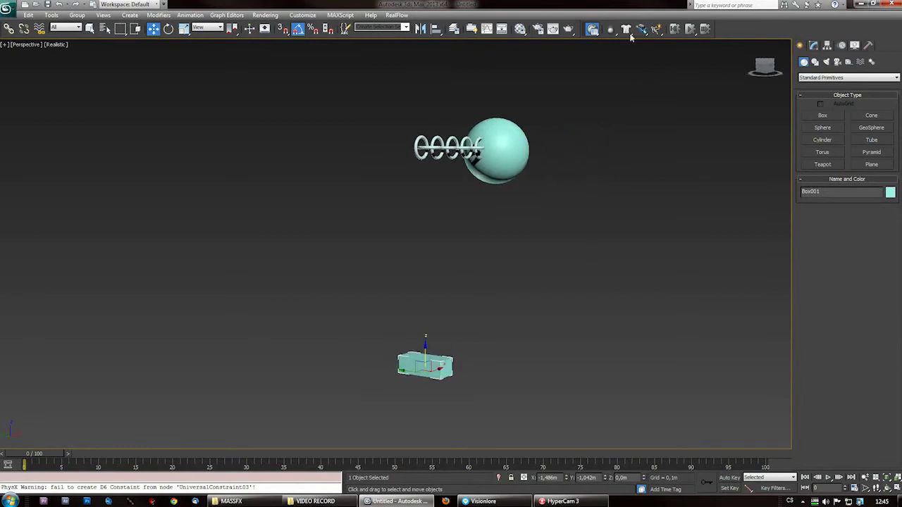
Make the box a dynamic MassFX rigid body with a Concave physical shape and generate its mesh
{"action": "left_click_drag", "start_coordinate": [611, 33], "coordinate": [638, 42]}
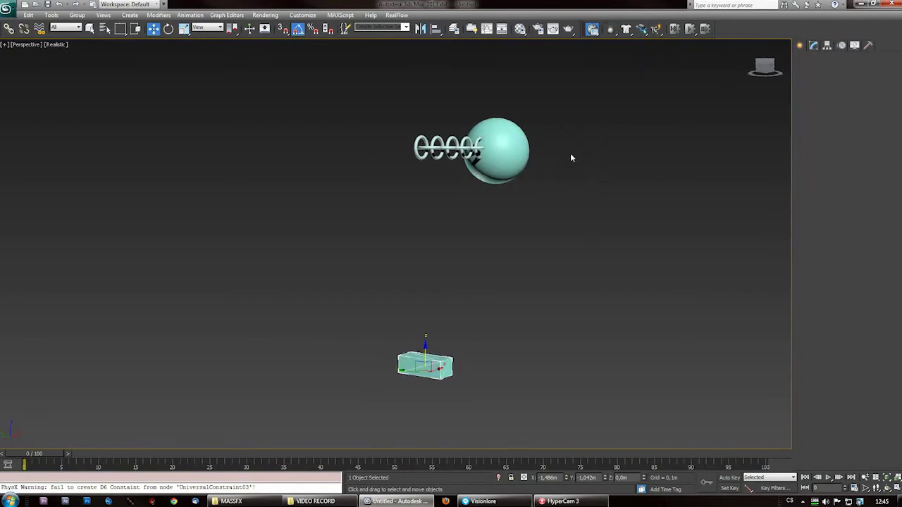
{"action": "scroll", "coordinate": [888, 212], "scroll_direction": "down", "scroll_amount": 3}
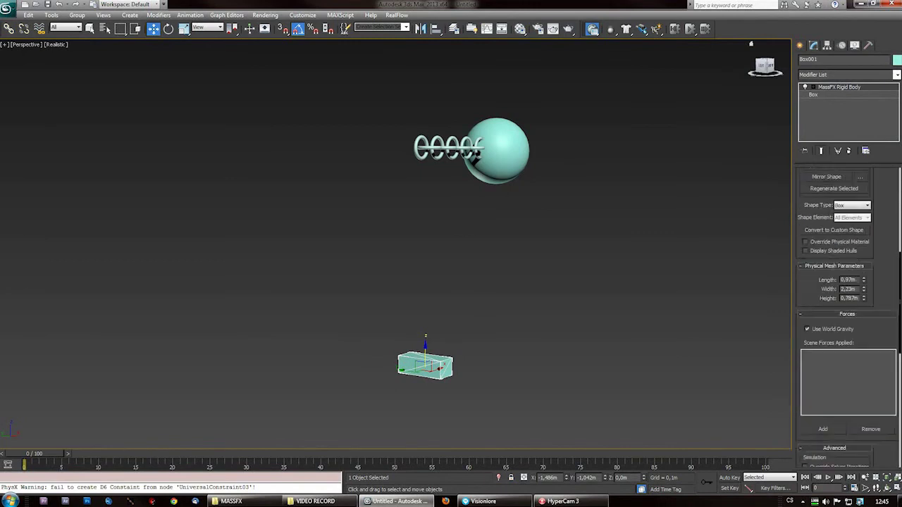
{"action": "scroll", "coordinate": [849, 317], "scroll_direction": "down", "scroll_amount": 1}
{"action": "left_click", "coordinate": [859, 262]}
{"action": "left_click", "coordinate": [856, 293]}
{"action": "left_click_drag", "start_coordinate": [900, 233], "coordinate": [900, 311]}
{"action": "left_click", "coordinate": [843, 328]}
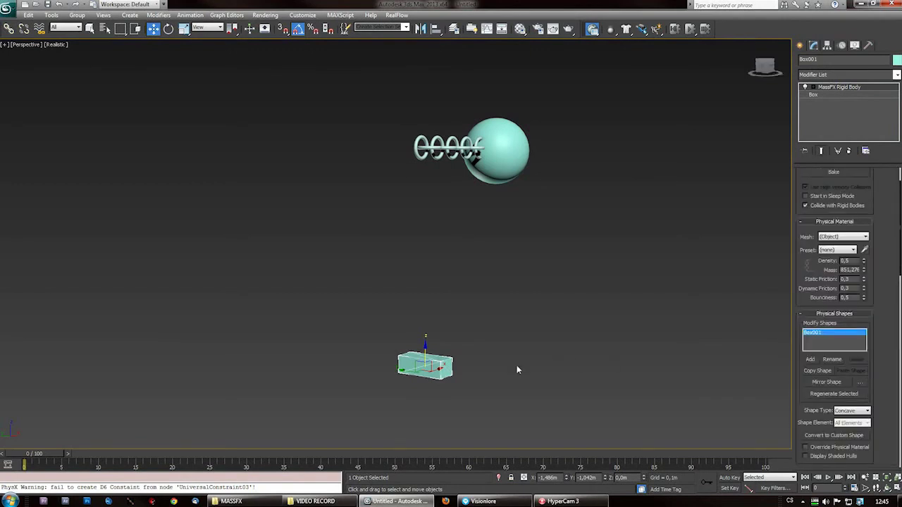
{"action": "key", "text": "ctrl+z"}
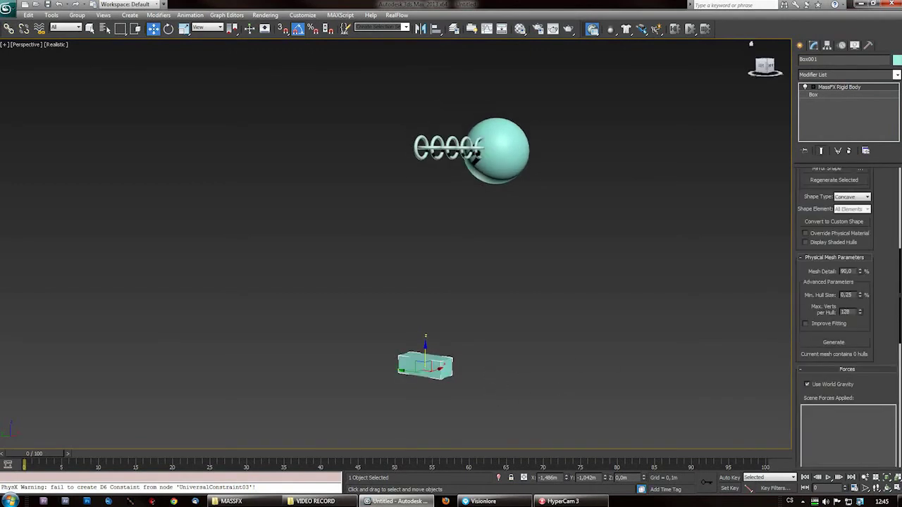
{"action": "left_click", "coordinate": [843, 328]}
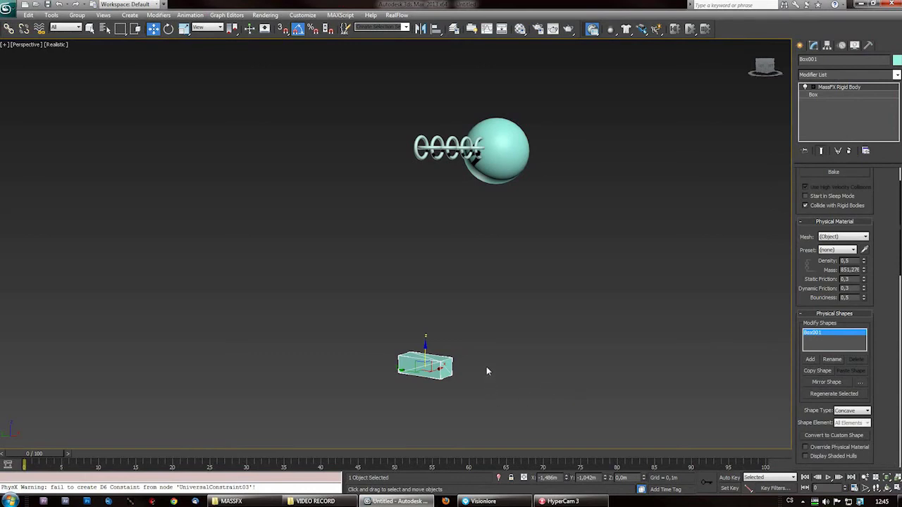
Copy the box straight up along Z so that the copy sits on top of the original
{"action": "middle_click_drag", "start_coordinate": [487, 369], "coordinate": [457, 365], "text": "alt"}
{"action": "left_click_drag", "start_coordinate": [426, 355], "coordinate": [427, 336], "text": "shift"}
{"action": "key", "text": "Return"}
{"action": "middle_click_drag", "start_coordinate": [438, 344], "coordinate": [464, 303], "text": "alt"}
Copy the upper box along Y once to each side of it
{"action": "left_click_drag", "start_coordinate": [400, 358], "coordinate": [483, 363], "text": "shift"}
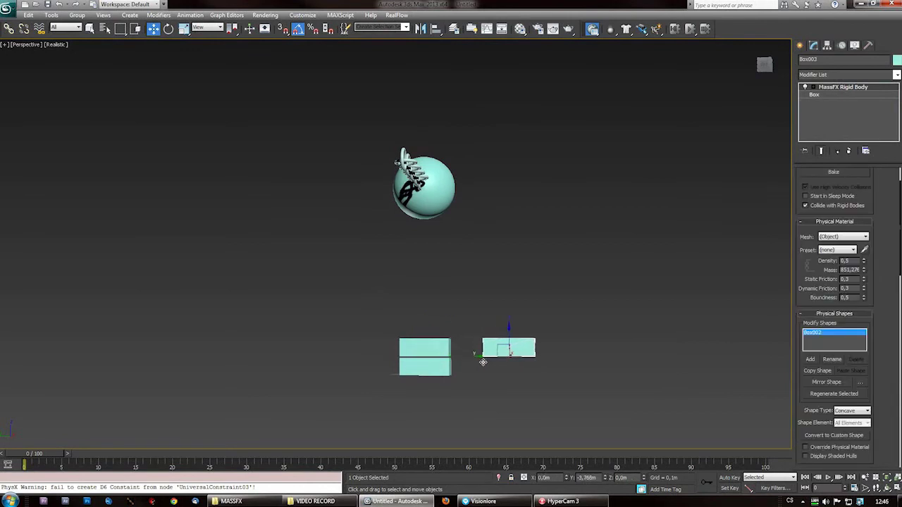
{"action": "left_click", "coordinate": [451, 300]}
{"action": "left_click", "coordinate": [434, 351]}
{"action": "mouse_move", "coordinate": [402, 356]}
{"action": "left_mouse_down", "text": "shift"}
{"action": "mouse_move", "coordinate": [430, 361]}
{"action": "mouse_move", "coordinate": [342, 357]}
{"action": "left_mouse_up", "text": "shift"}
{"action": "right_click", "coordinate": [430, 361]}
{"action": "left_click", "coordinate": [455, 301]}
Shift the upper middle box half a length along Y and move the two side boxes up against it as a brick course
{"action": "left_click", "coordinate": [430, 350]}
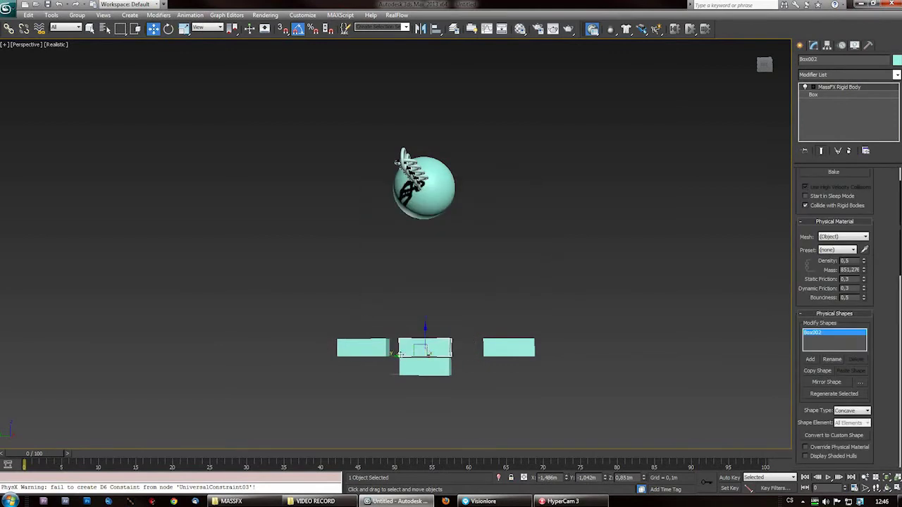
{"action": "left_click_drag", "start_coordinate": [398, 355], "coordinate": [425, 356]}
{"action": "middle_click_drag", "start_coordinate": [504, 400], "coordinate": [507, 382], "text": "alt"}
{"action": "left_click", "coordinate": [496, 332]}
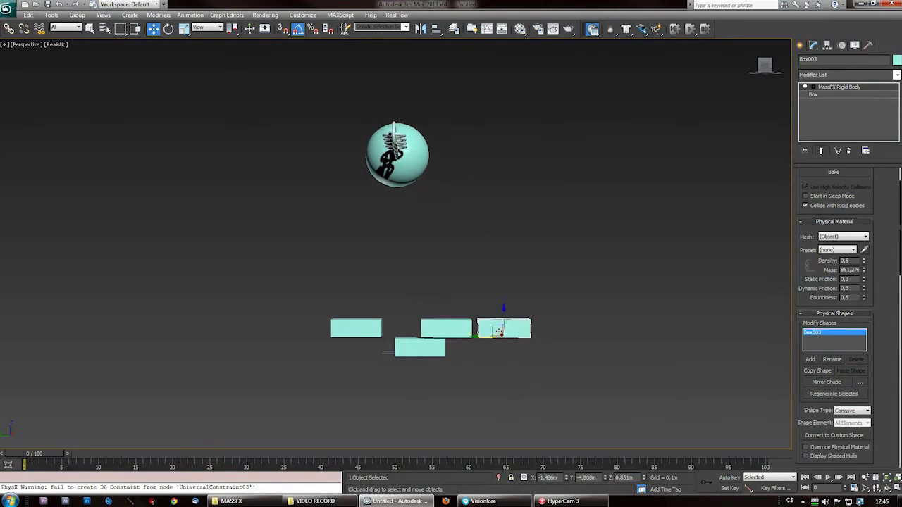
{"action": "left_click_drag", "start_coordinate": [482, 341], "coordinate": [478, 336]}
{"action": "left_click", "coordinate": [352, 330]}
{"action": "mouse_move", "coordinate": [337, 343]}
{"action": "left_mouse_down"}
{"action": "mouse_move", "coordinate": [404, 356]}
{"action": "mouse_move", "coordinate": [556, 358]}
{"action": "mouse_move", "coordinate": [498, 368]}
{"action": "mouse_move", "coordinate": [342, 355]}
{"action": "mouse_move", "coordinate": [350, 355]}
{"action": "left_mouse_up"}
Copy boxes along Y in both courses until the lower and upper rows have four bricks each
{"action": "left_click", "coordinate": [416, 353]}
{"action": "left_click", "coordinate": [460, 301]}
{"action": "left_click", "coordinate": [455, 300]}
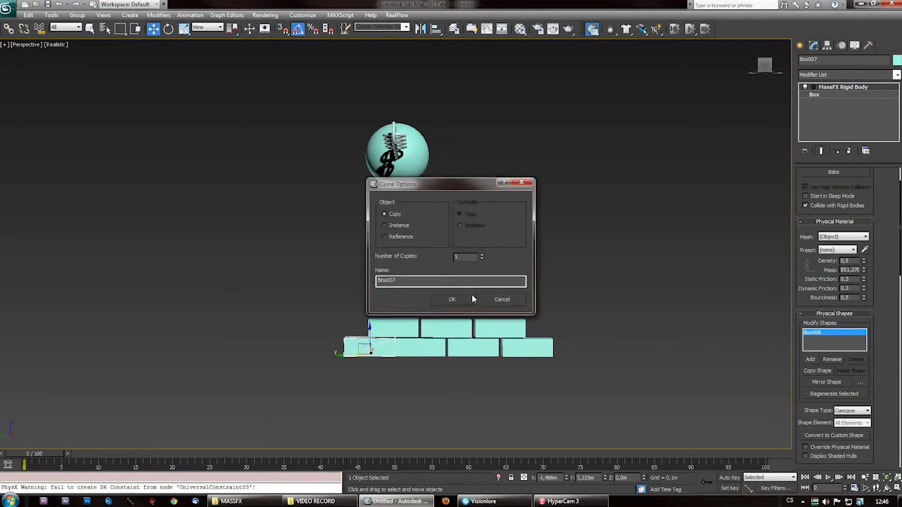
{"action": "key", "text": "Return"}
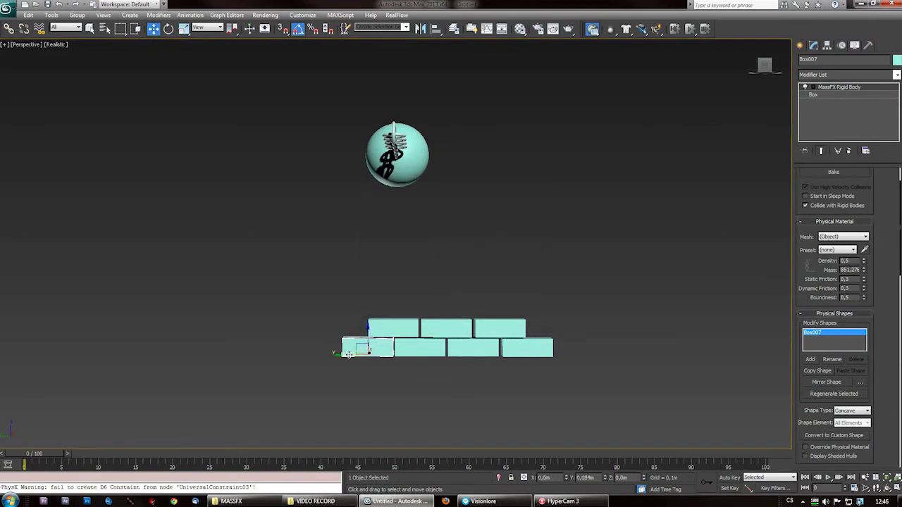
{"action": "left_click", "coordinate": [506, 333]}
{"action": "left_click_drag", "start_coordinate": [506, 333], "coordinate": [561, 333], "text": "shift"}
{"action": "key", "text": "Return"}
Select all eight bricks and copy them upward along Z twice to build a six-row wall
{"action": "left_click_drag", "start_coordinate": [298, 278], "coordinate": [563, 374]}
{"action": "left_click_drag", "start_coordinate": [460, 315], "coordinate": [460, 243], "text": "shift"}
{"action": "left_click", "coordinate": [452, 299]}
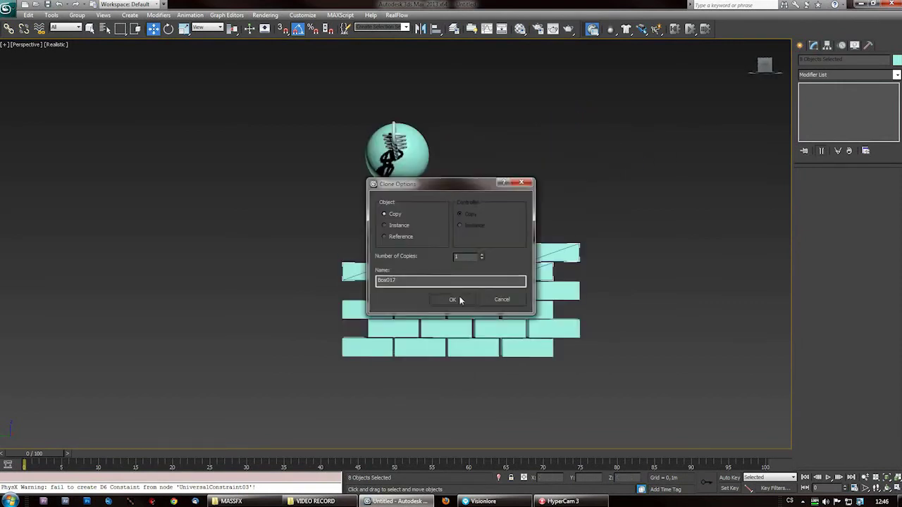
{"action": "left_click", "coordinate": [460, 300]}
Simulate the wrecking ball swinging into the brick wall and reset it to frame 0
{"action": "middle_click_drag", "start_coordinate": [459, 310], "coordinate": [392, 341], "text": "alt"}
{"action": "middle_click_drag", "start_coordinate": [510, 321], "coordinate": [430, 341]}
{"action": "key", "text": "/"}
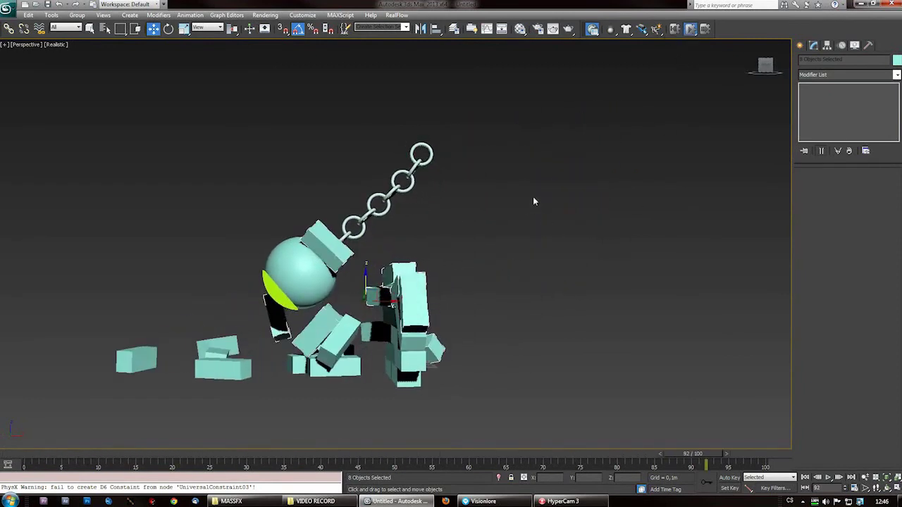
{"action": "left_click", "coordinate": [673, 32]}
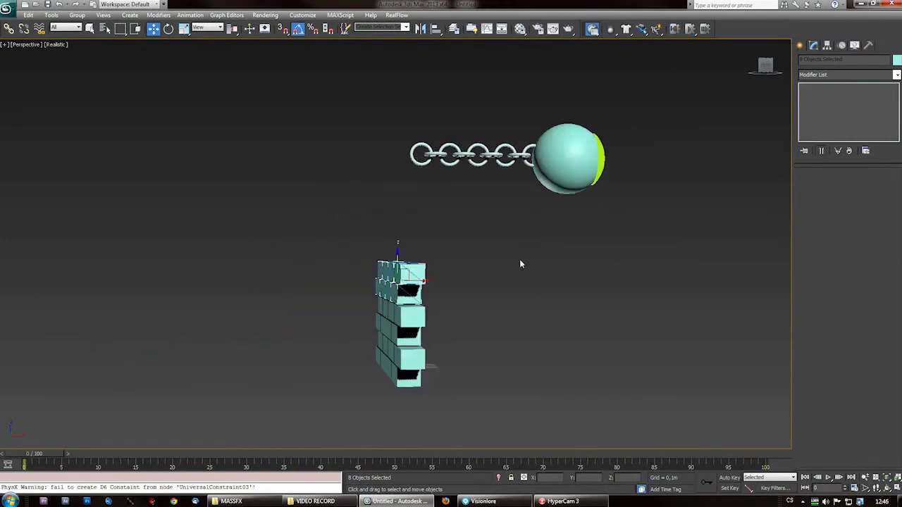
{"action": "middle_click_drag", "start_coordinate": [519, 260], "coordinate": [504, 275]}
Select the sphere and examine the mass in its physical material settings
{"action": "left_click", "coordinate": [554, 171]}
{"action": "middle_click_drag", "start_coordinate": [655, 326], "coordinate": [622, 304]}
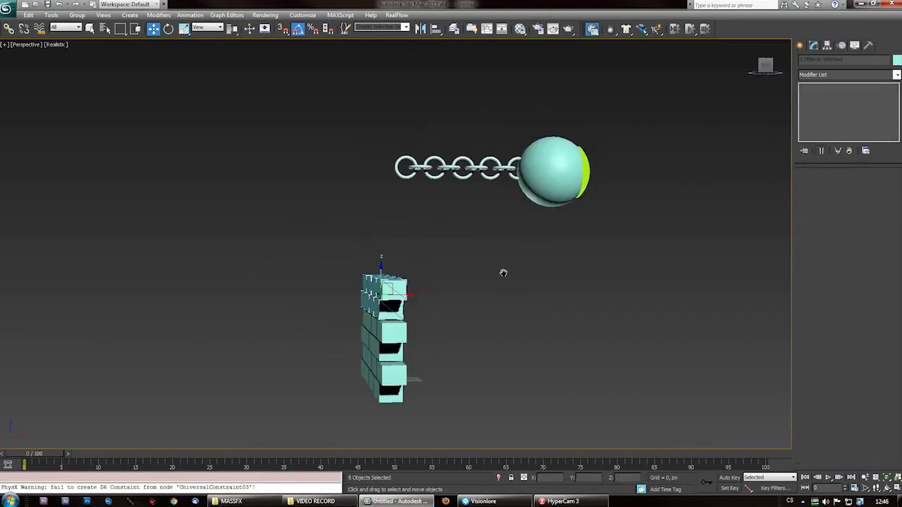
{"action": "left_click", "coordinate": [554, 171]}
{"action": "middle_click_drag", "start_coordinate": [655, 325], "coordinate": [620, 303]}
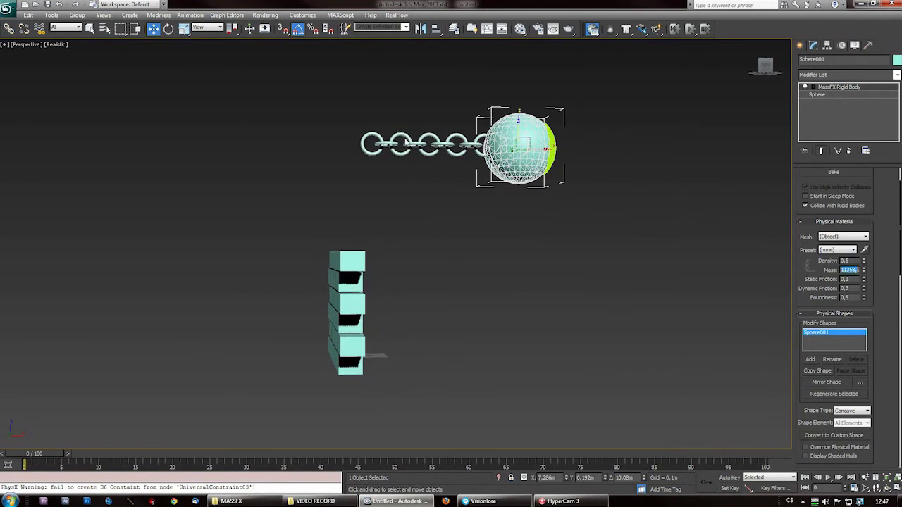
Try the simulation with the chain's middle ring set to no material preset and a density of 0.5, and reset it
{"action": "left_click", "coordinate": [427, 139]}
{"action": "left_click", "coordinate": [429, 136]}
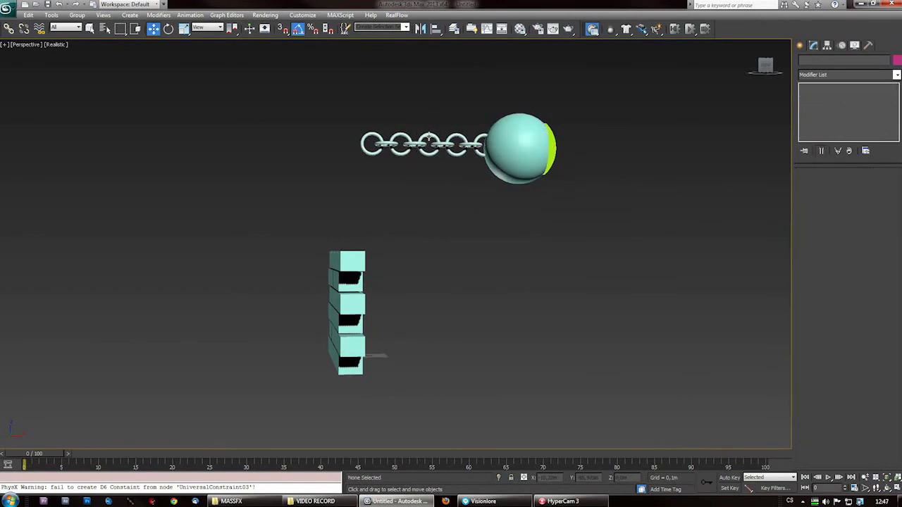
{"action": "left_click", "coordinate": [429, 139]}
{"action": "left_click", "coordinate": [850, 252]}
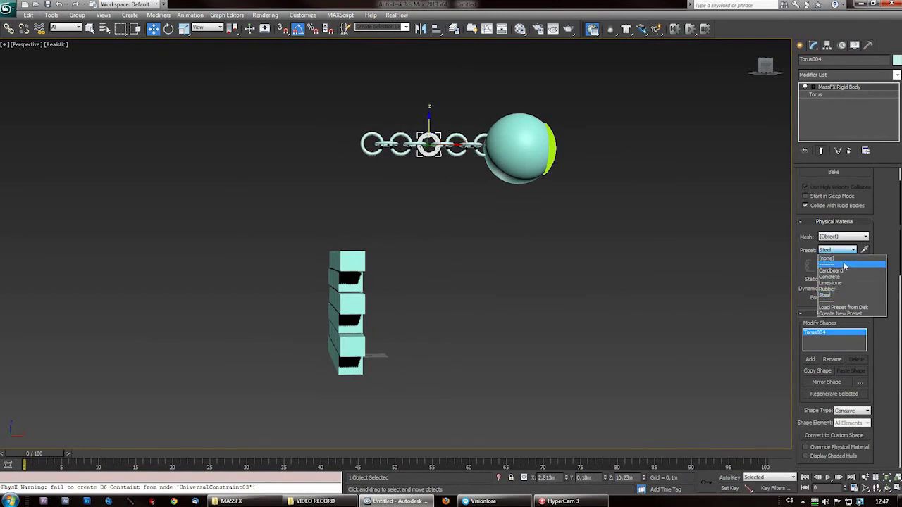
{"action": "left_click", "coordinate": [854, 262]}
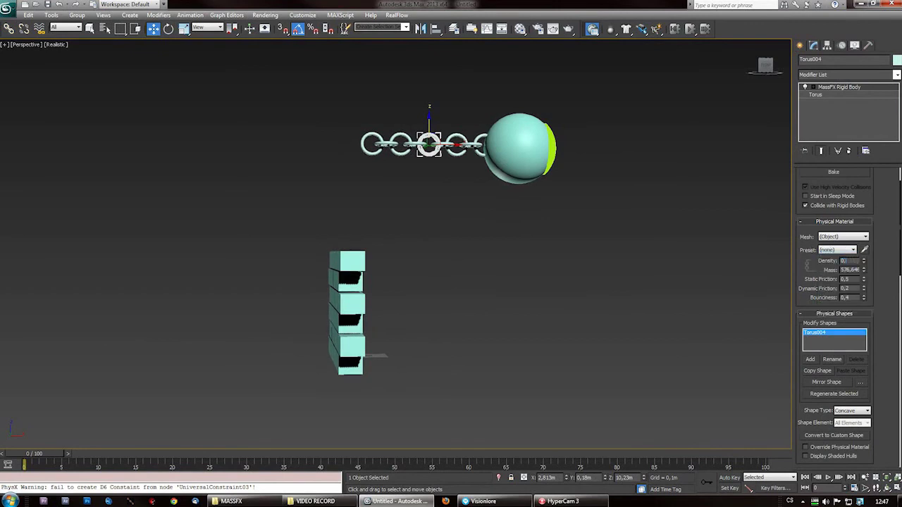
{"action": "left_click", "coordinate": [690, 29]}
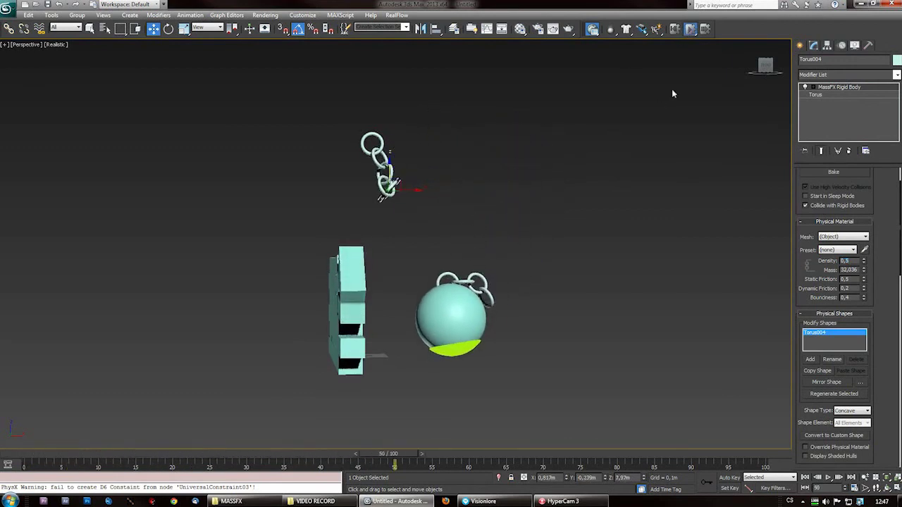
{"action": "left_click", "coordinate": [674, 28]}
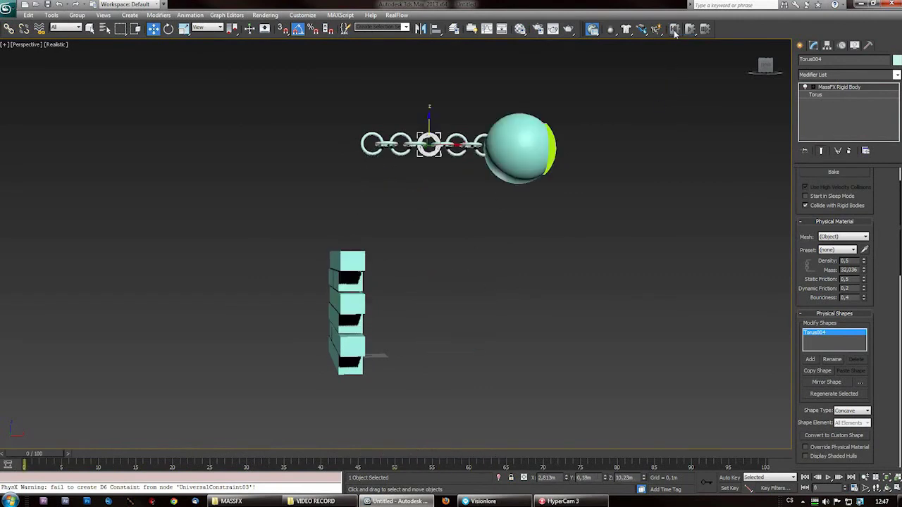
Set the middle ring's material preset back to Steel, run the wall simulation and reset it to frame 0
{"action": "left_click", "coordinate": [838, 250]}
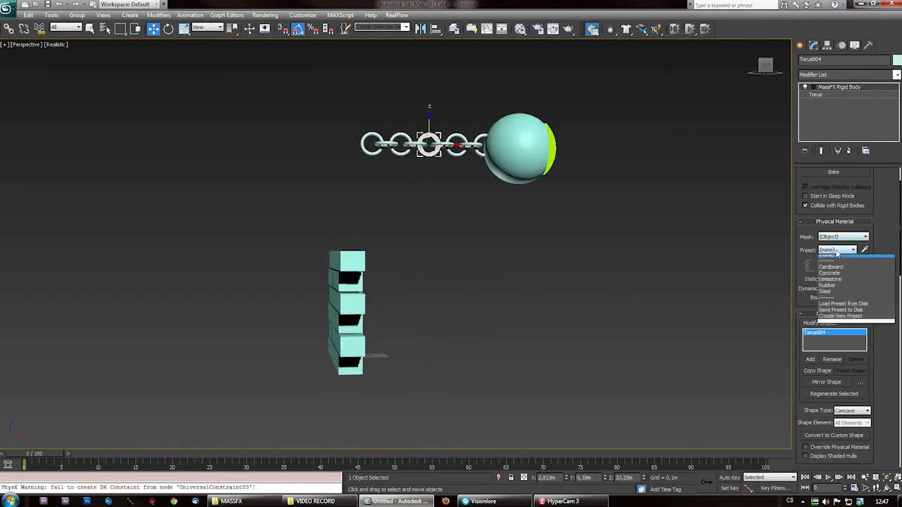
{"action": "left_click", "coordinate": [850, 261]}
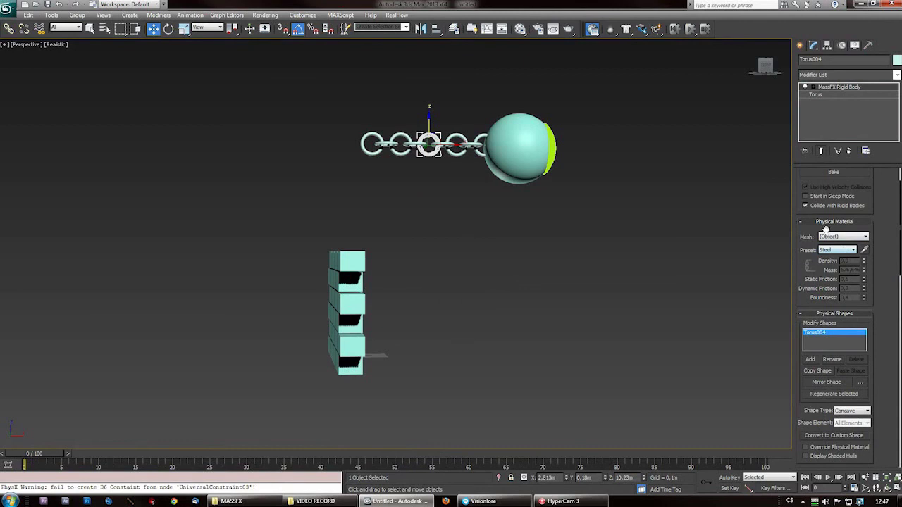
{"action": "left_click", "coordinate": [690, 30]}
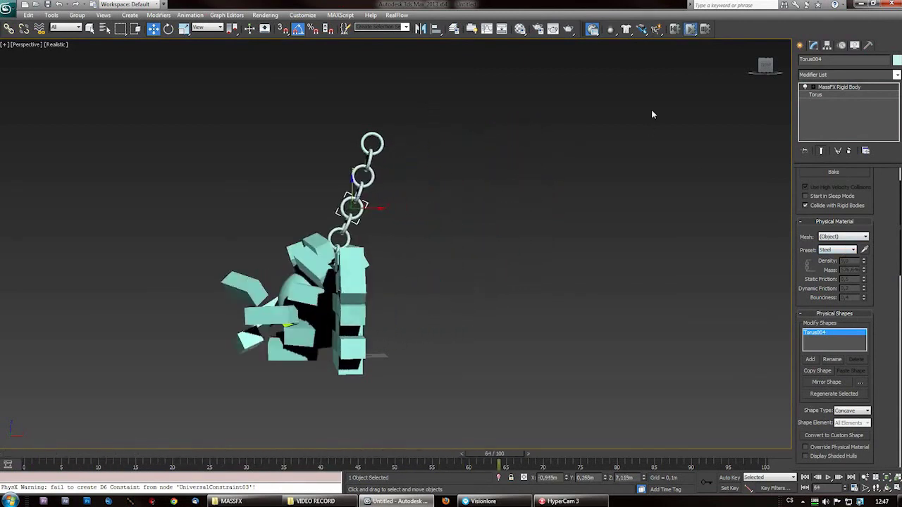
{"action": "left_click", "coordinate": [674, 29]}
{"action": "middle_click_drag", "start_coordinate": [510, 249], "coordinate": [474, 255], "text": "alt"}
{"action": "scroll", "coordinate": [507, 273], "scroll_direction": "up", "scroll_amount": 2}
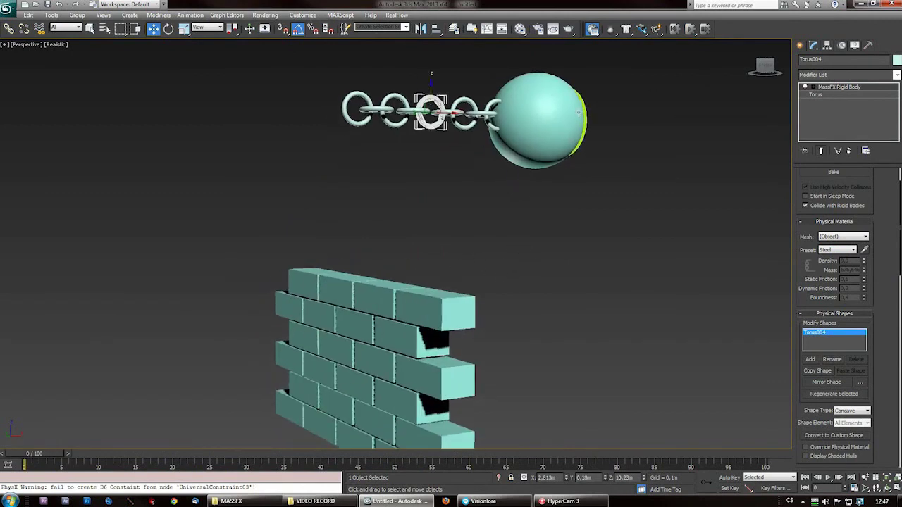